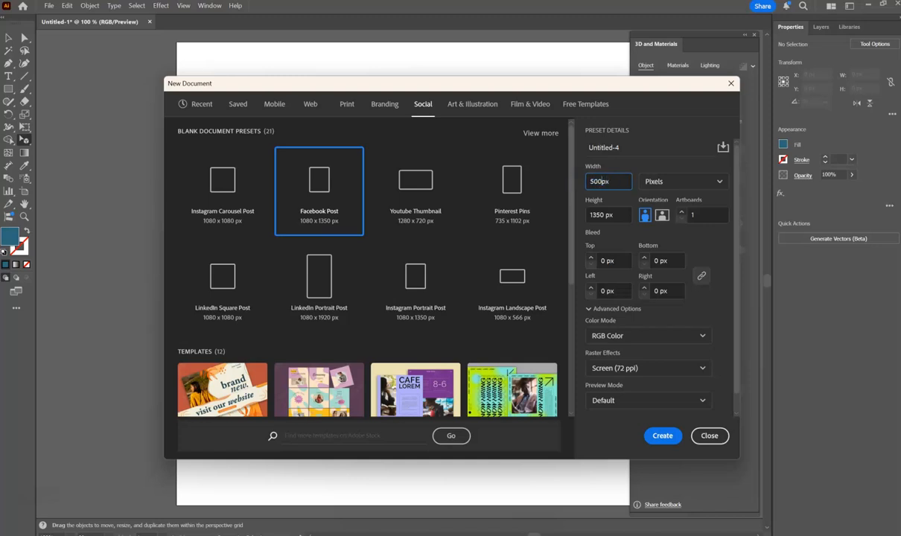
Create a new document 500 px wide and 500 px high.
{"action": "key", "text": "Tab"}
{"action": "type", "text": "500"}
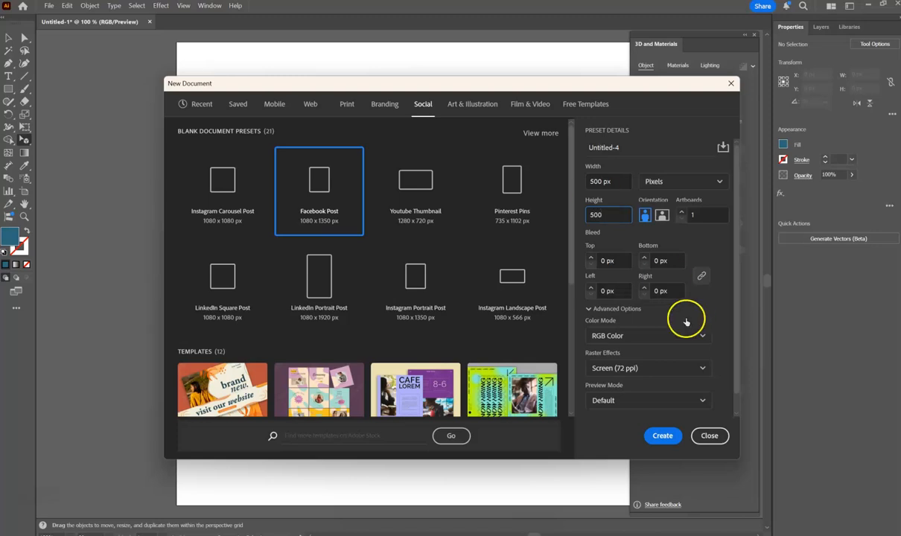
{"action": "left_click", "coordinate": [662, 436]}
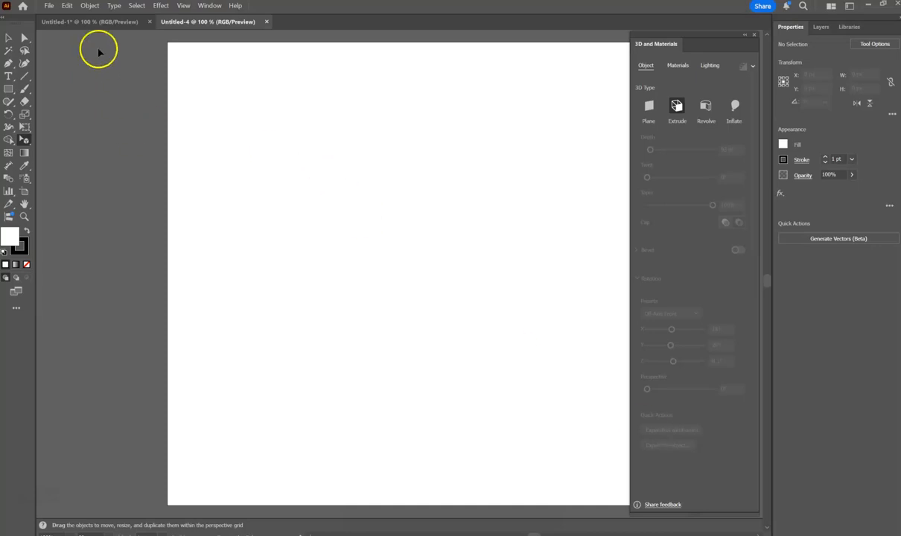
{"action": "left_click", "coordinate": [211, 7]}
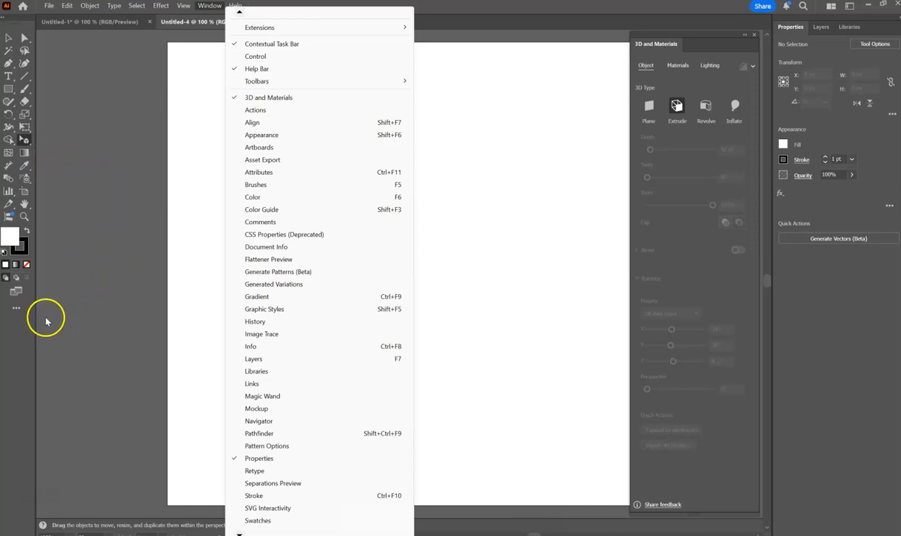
{"action": "left_click", "coordinate": [15, 310]}
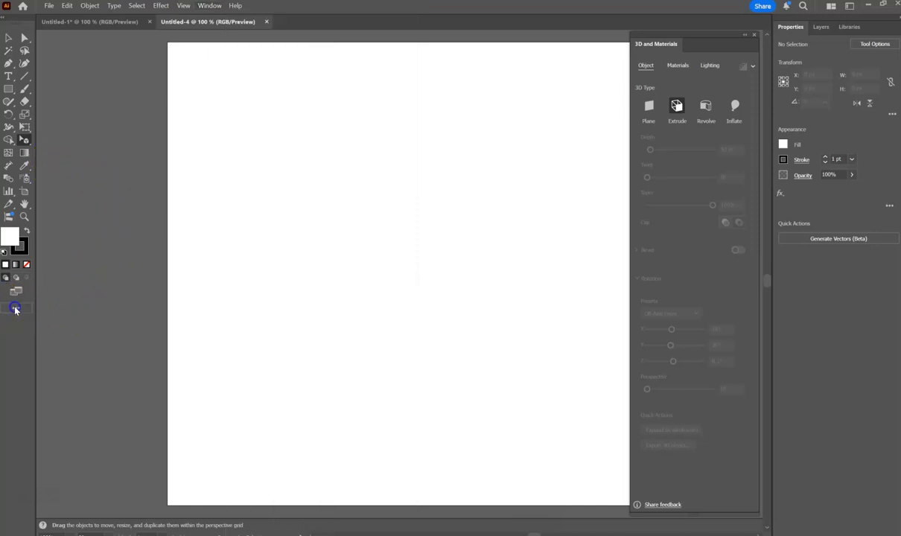
{"action": "left_click", "coordinate": [15, 308]}
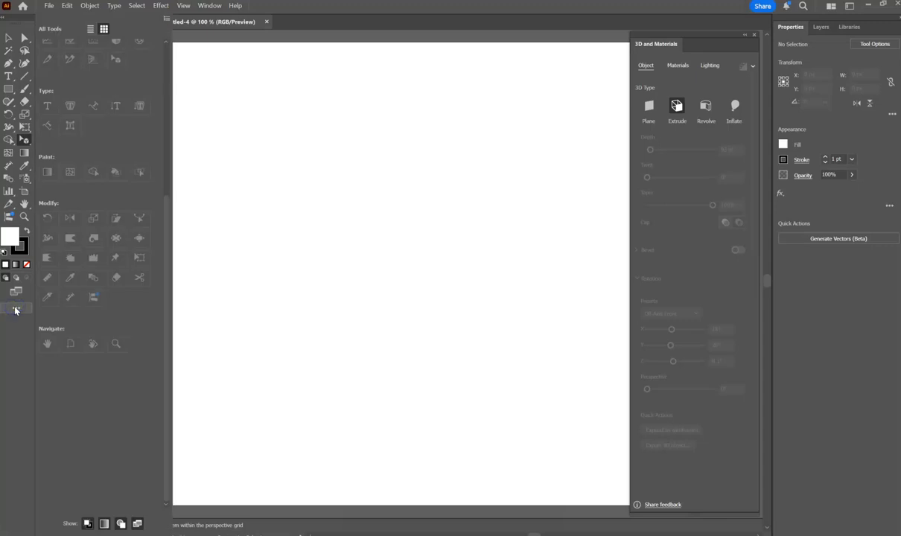
{"action": "left_click", "coordinate": [277, 223]}
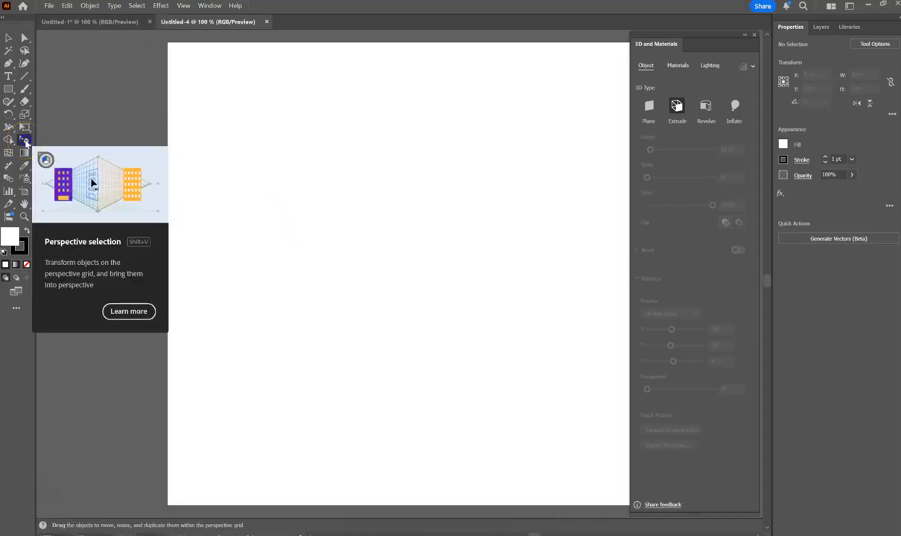
Display the two-point perspective grid over the artboard with the Perspective Grid tool.
{"action": "left_click", "coordinate": [25, 141]}
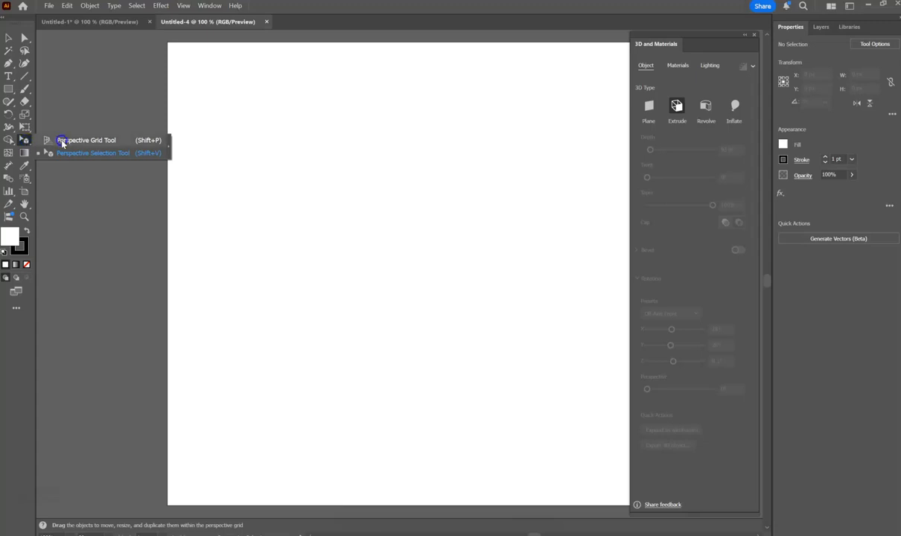
{"action": "left_click", "coordinate": [60, 139]}
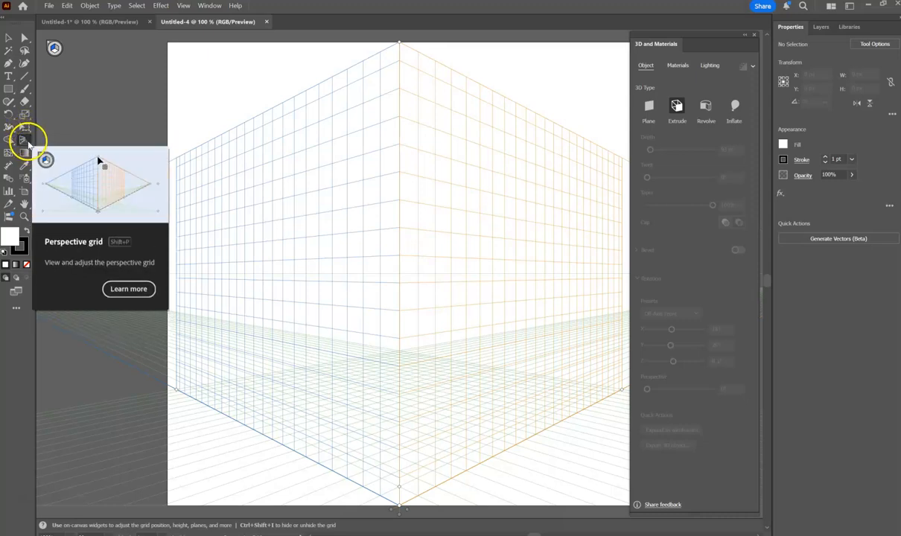
{"action": "left_click", "coordinate": [26, 141]}
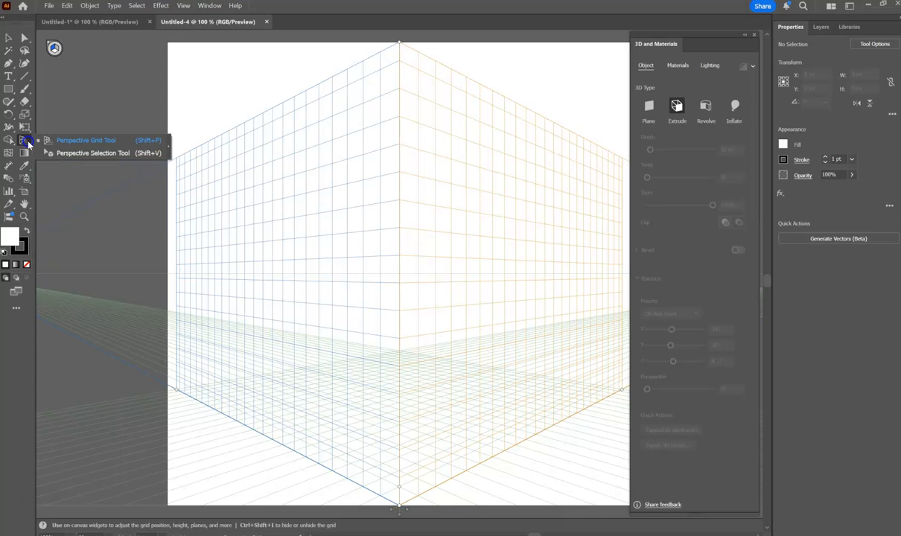
{"action": "left_click", "coordinate": [72, 140]}
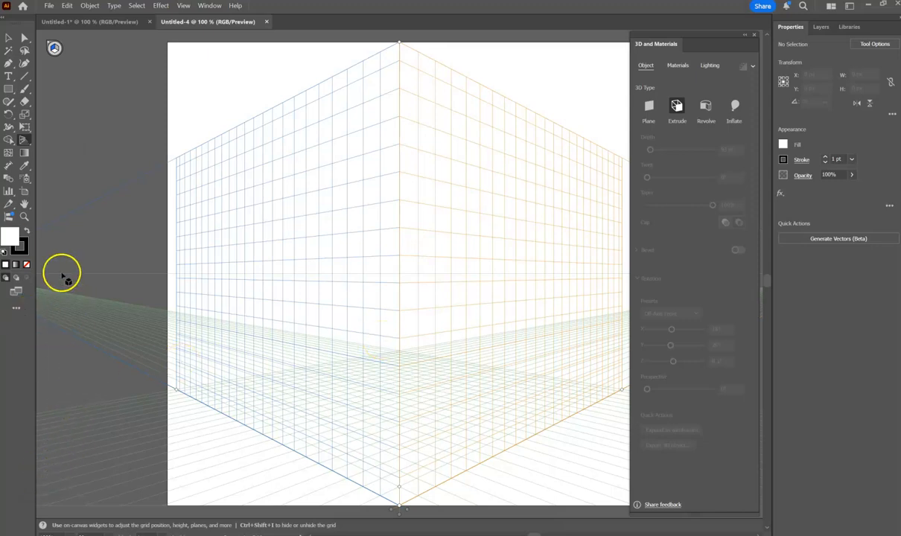
Close the 3D and Materials panel to uncover the whole perspective grid and activate the Selection tool.
{"action": "left_click", "coordinate": [23, 216]}
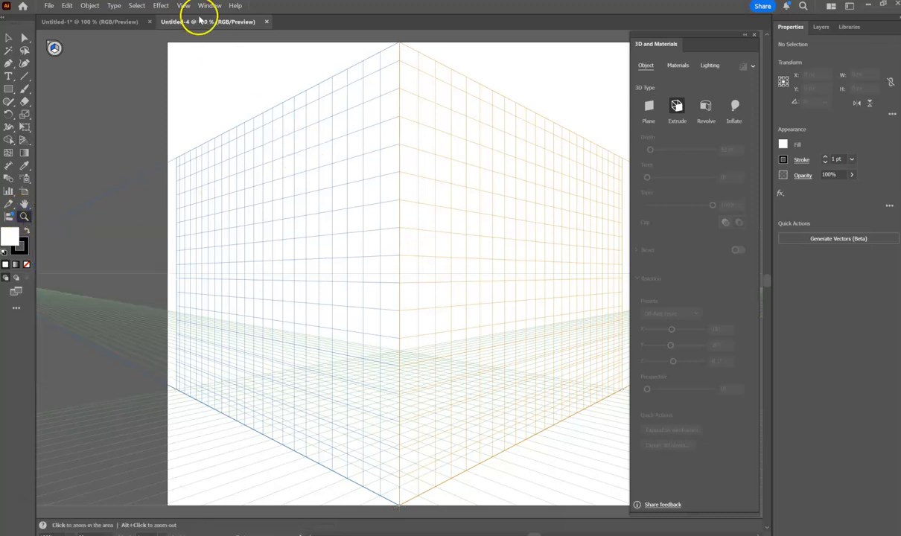
{"action": "right_click", "coordinate": [275, 110]}
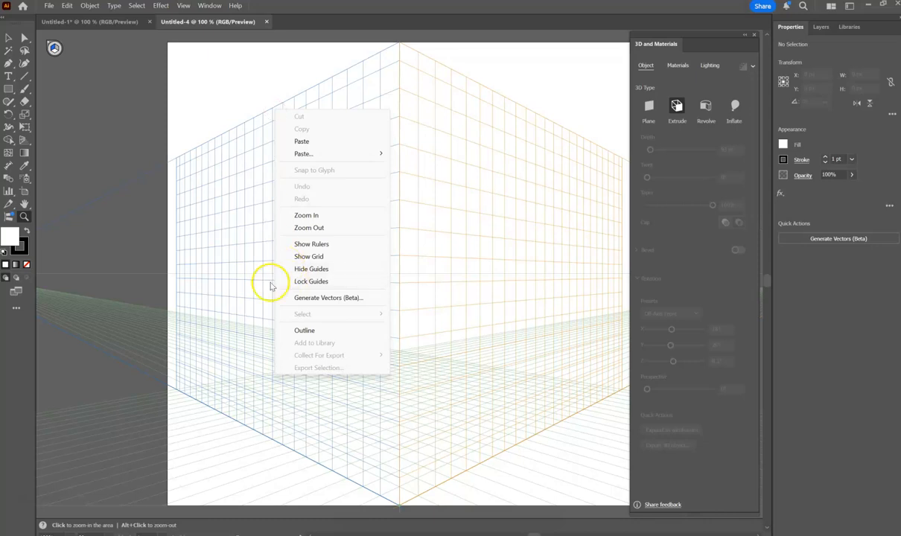
{"action": "left_click", "coordinate": [325, 228]}
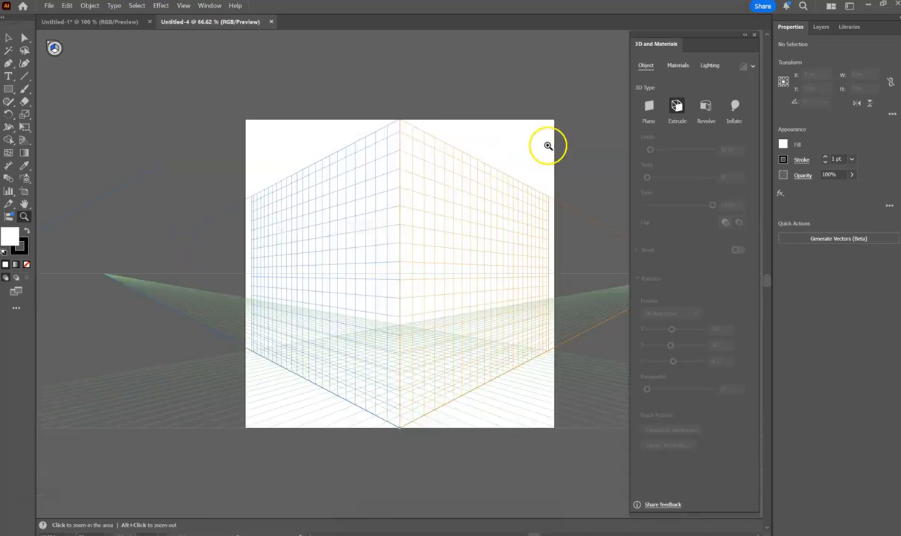
{"action": "left_click", "coordinate": [754, 35]}
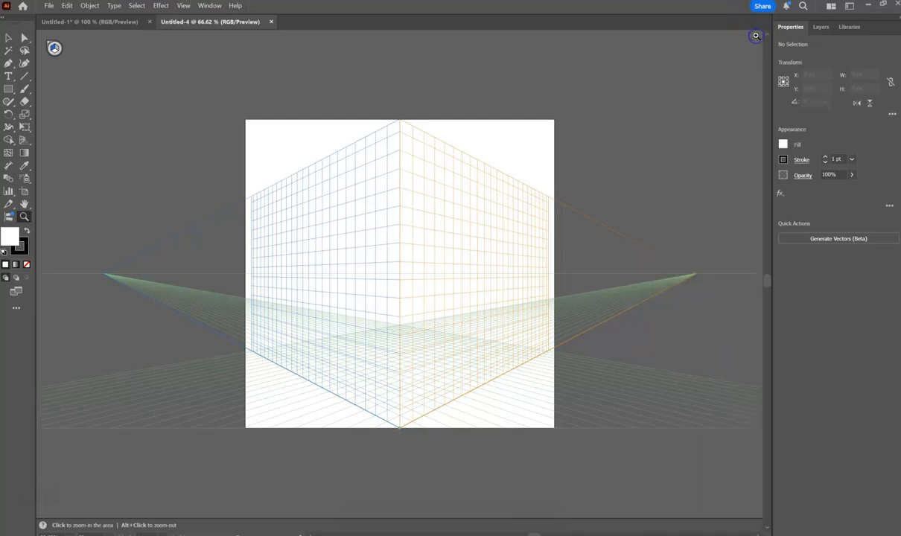
{"action": "left_click", "coordinate": [7, 39]}
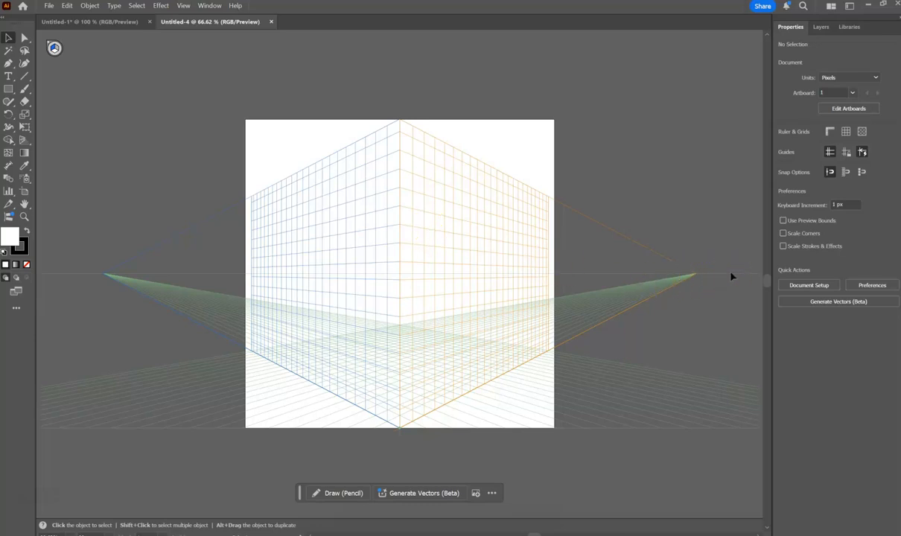
{"action": "left_click_drag", "start_coordinate": [697, 276], "coordinate": [695, 279]}
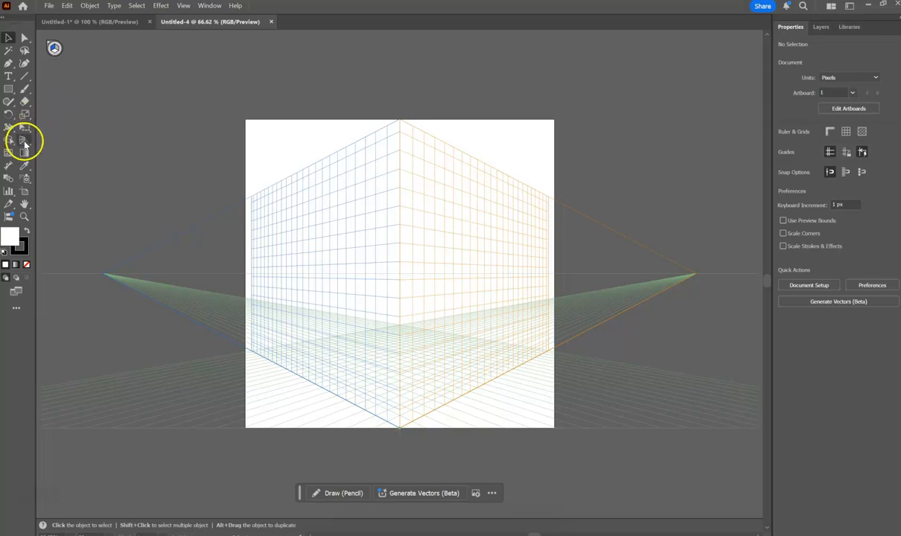
Review the Perspective Grid Options and the available widget positions, keeping the active plane widget at Top-Left.
{"action": "left_click", "coordinate": [25, 141]}
{"action": "double_click", "coordinate": [24, 141]}
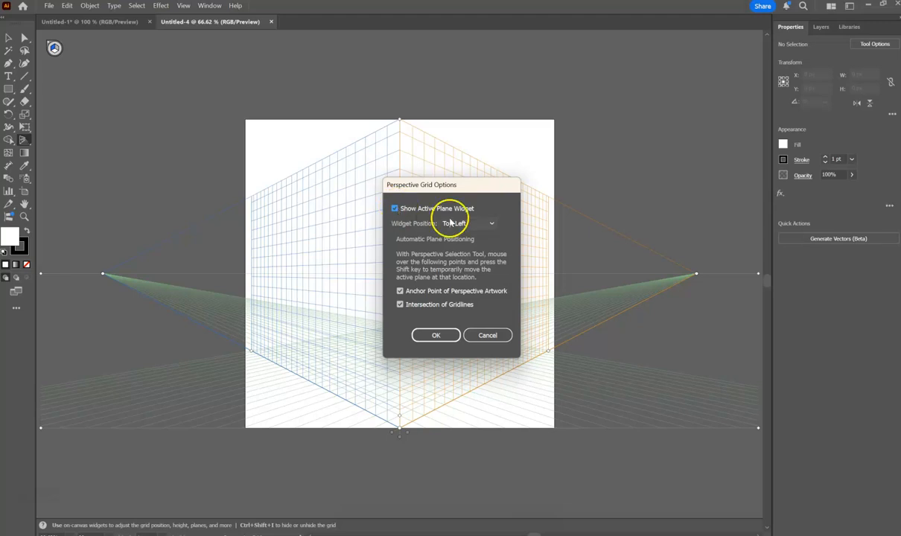
{"action": "left_click", "coordinate": [491, 222]}
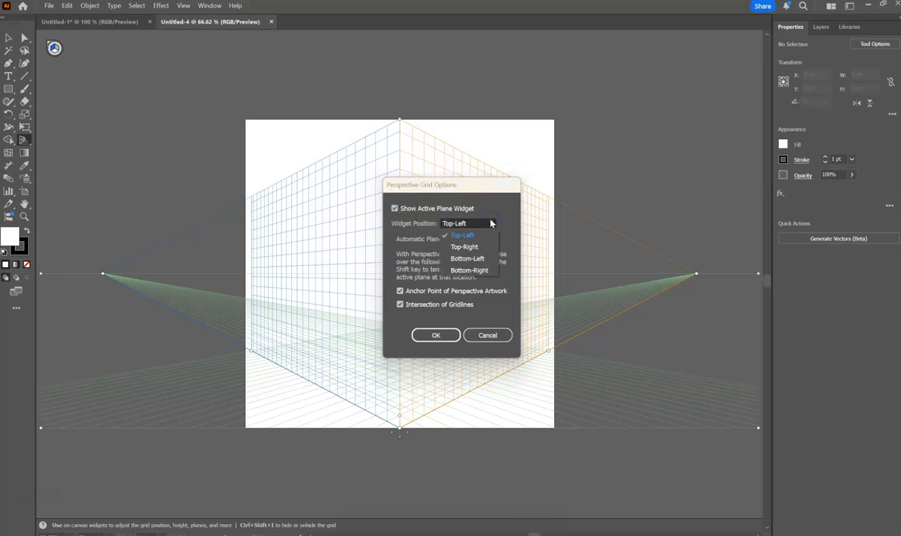
{"action": "left_click", "coordinate": [490, 222]}
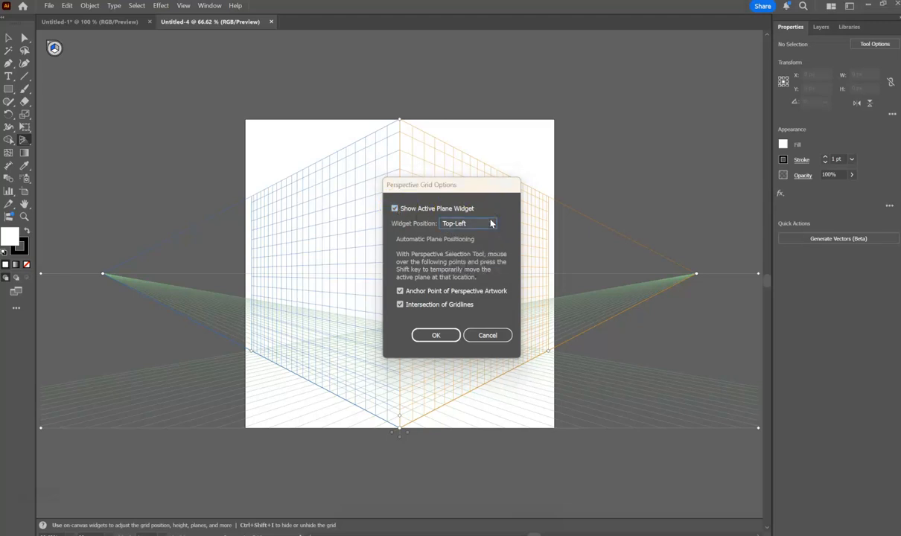
{"action": "left_click", "coordinate": [436, 335]}
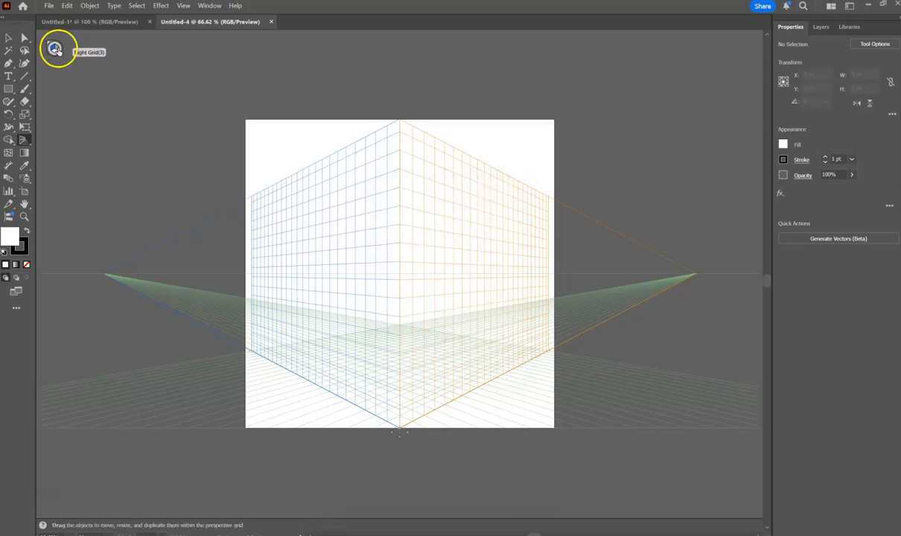
Switch the active perspective plane to the right grid, the left grid and the horizontal grid, and return to the left grid.
{"action": "left_click", "coordinate": [59, 51]}
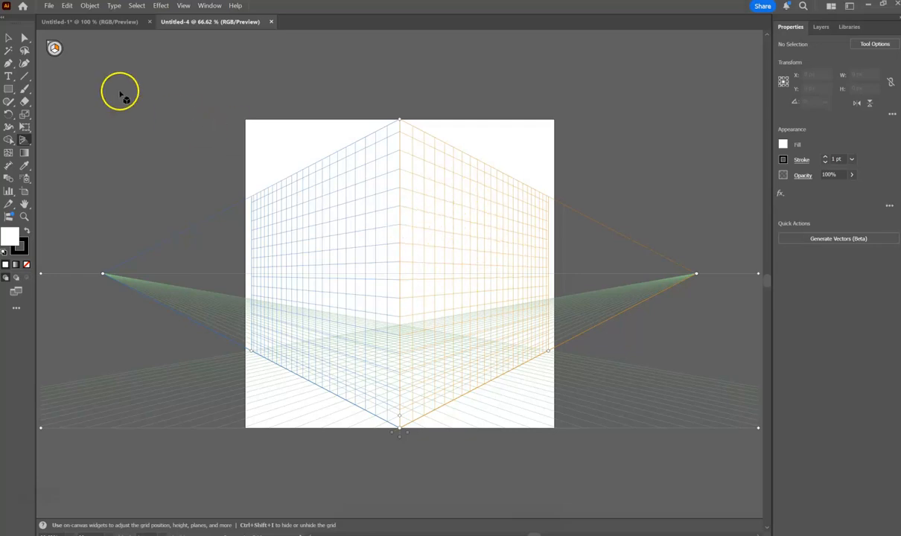
{"action": "left_click", "coordinate": [54, 48]}
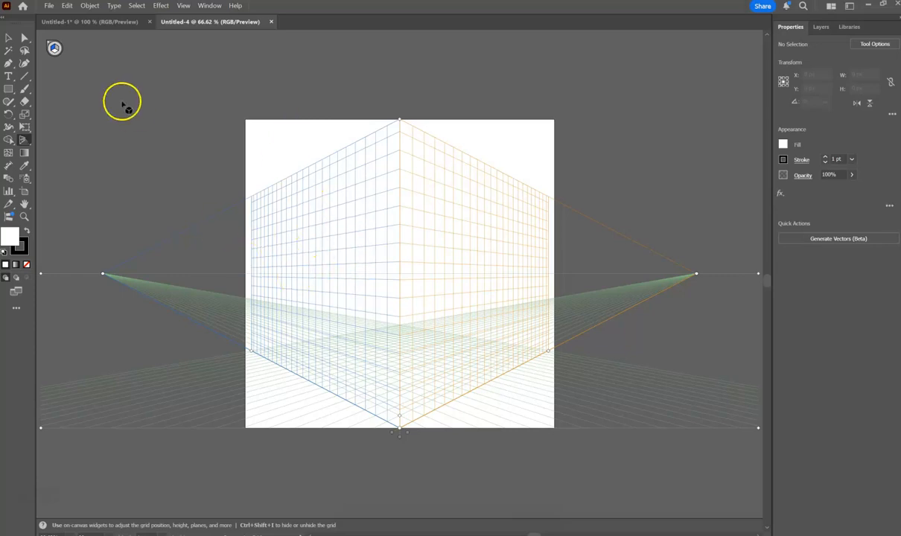
{"action": "left_click", "coordinate": [56, 50]}
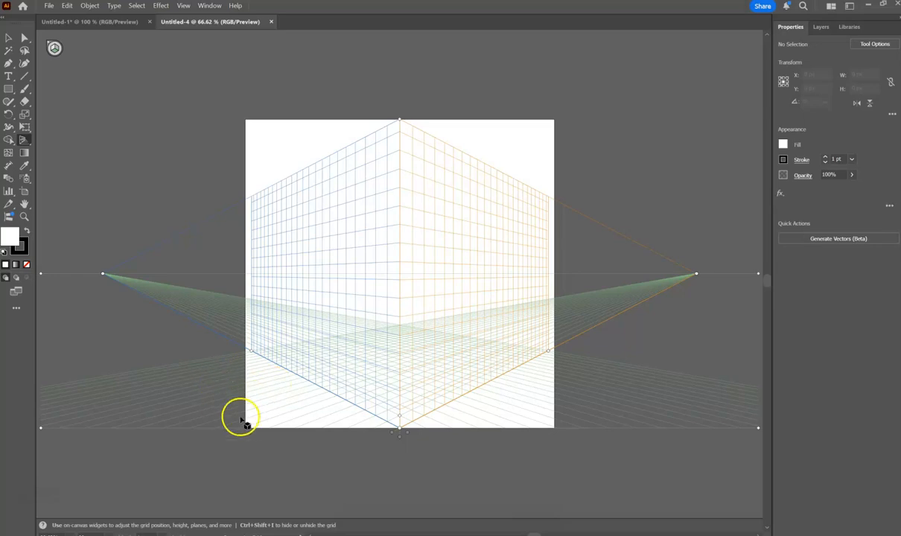
{"action": "left_click", "coordinate": [54, 49]}
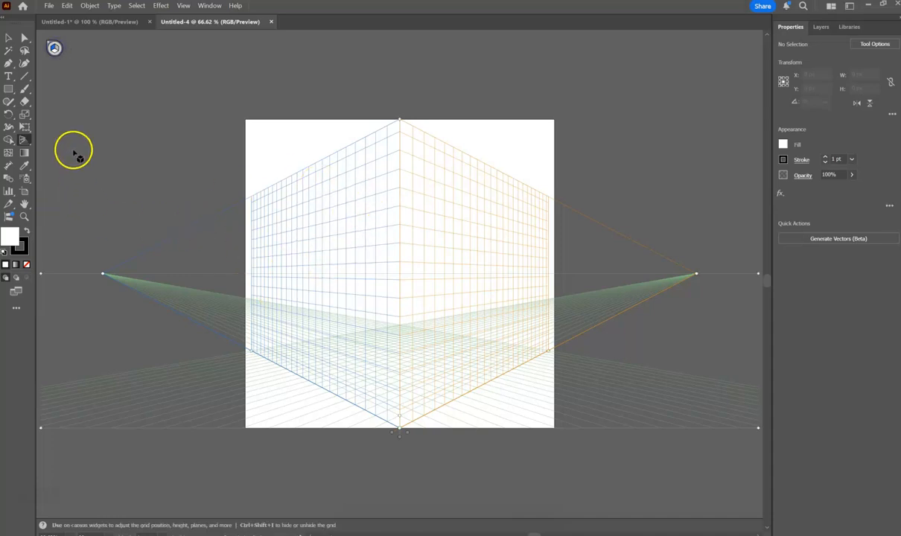
Add the text "MVP" above the artboard's upper-left corner and set its font size to 72 pt.
{"action": "left_click", "coordinate": [8, 76]}
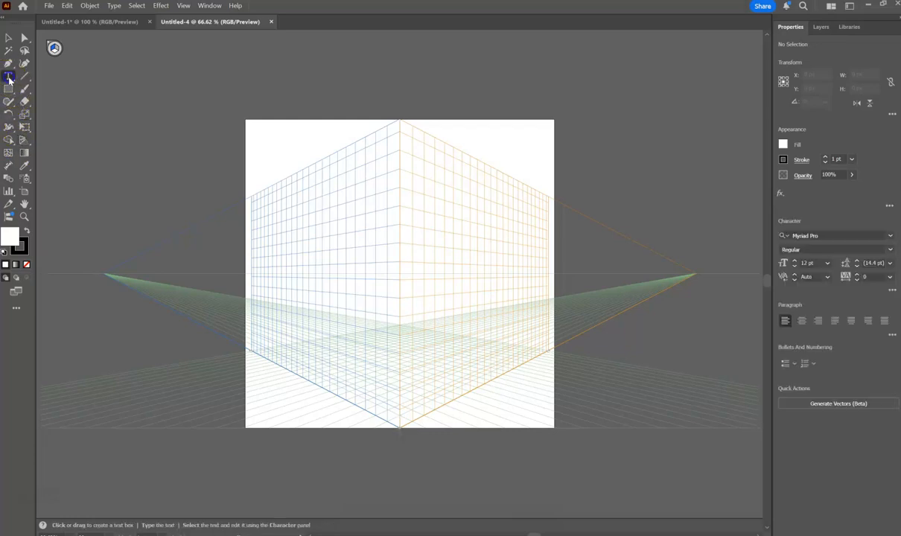
{"action": "left_click", "coordinate": [205, 99]}
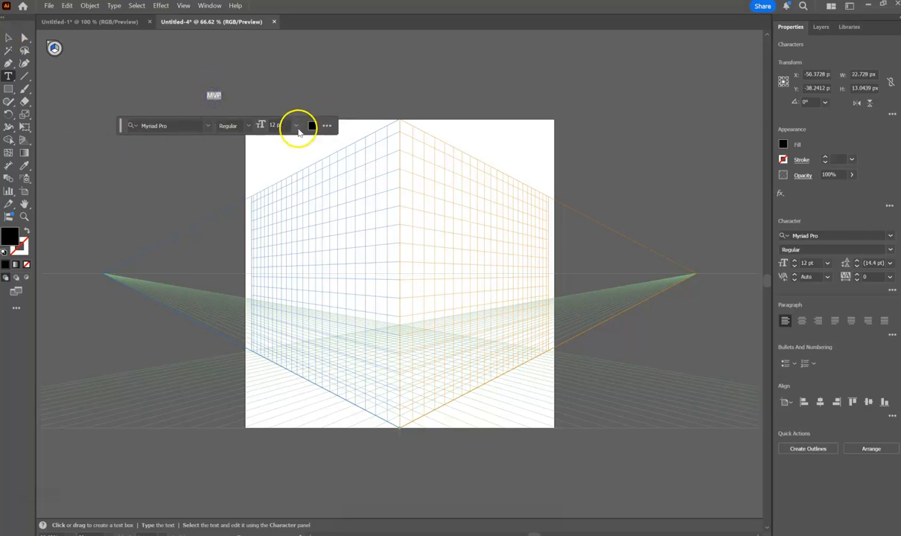
{"action": "left_click", "coordinate": [296, 125]}
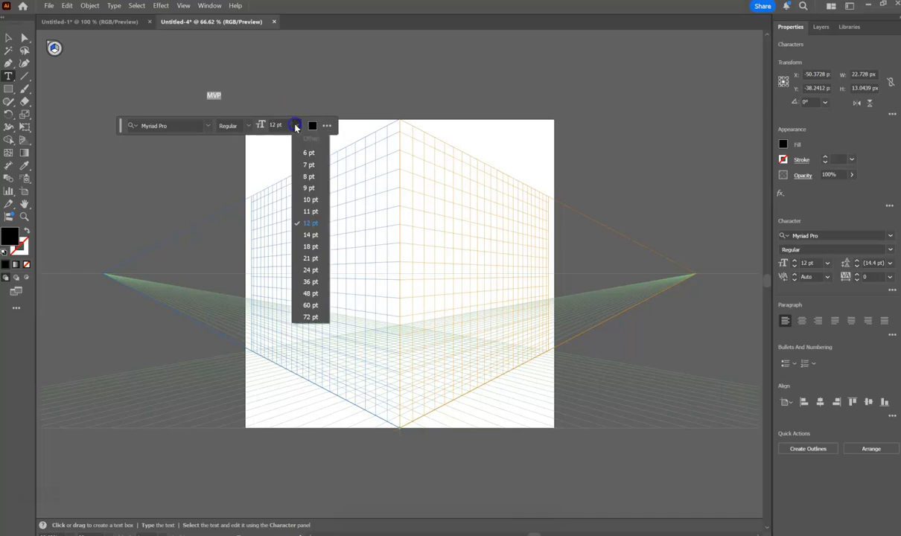
{"action": "left_click", "coordinate": [311, 316]}
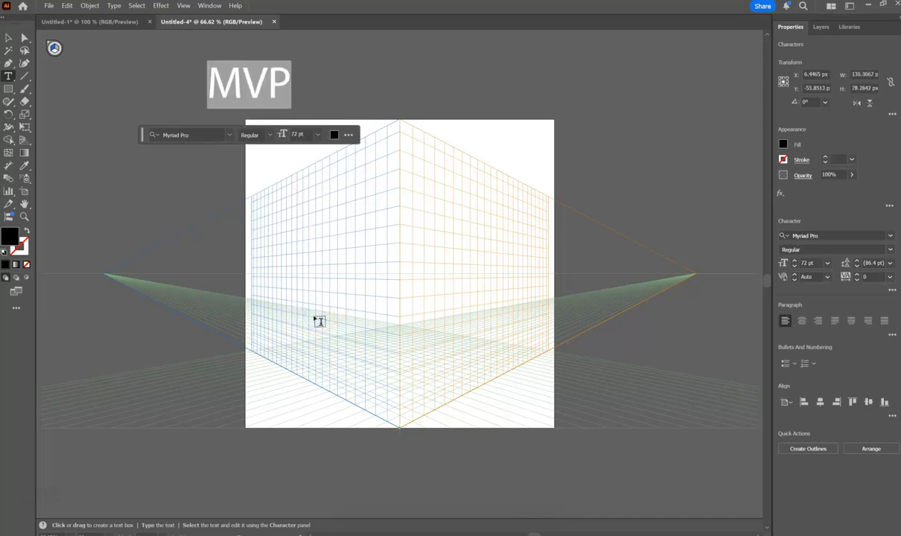
Change the font of the MVP text to Berlin Sans FB Demi Bold.
{"action": "left_click", "coordinate": [230, 136]}
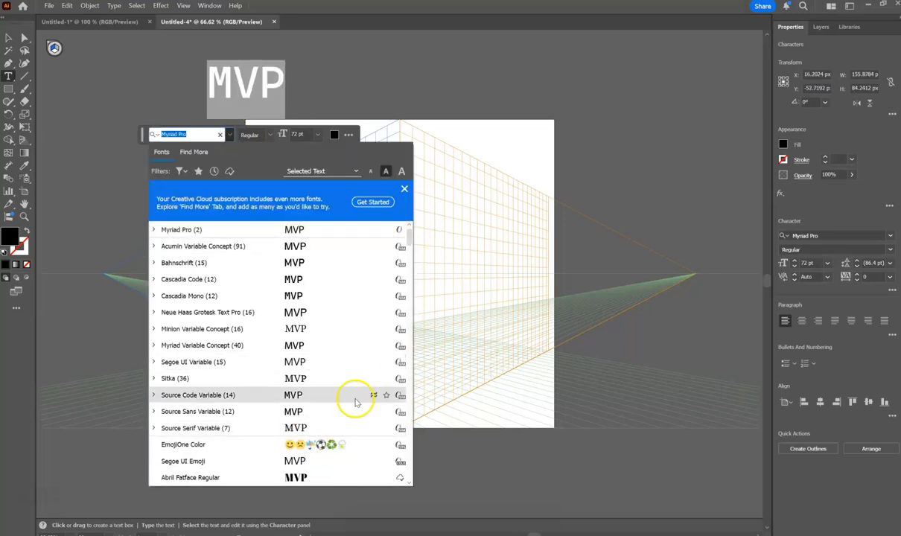
{"action": "left_click", "coordinate": [324, 478]}
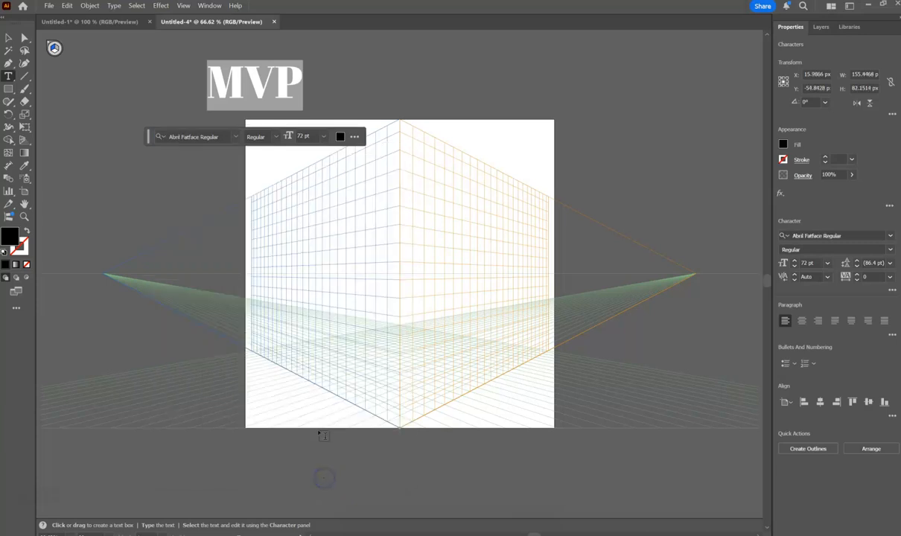
{"action": "left_click", "coordinate": [233, 137]}
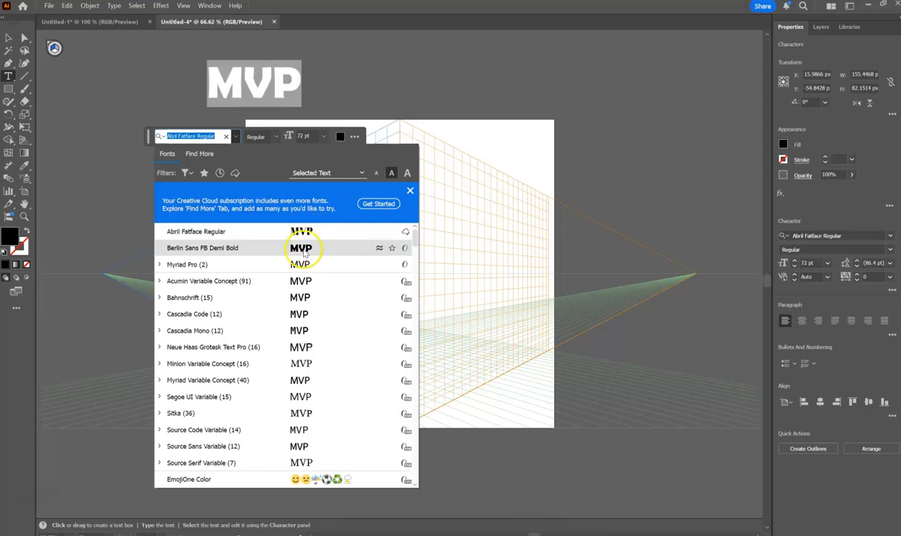
{"action": "left_click", "coordinate": [303, 253]}
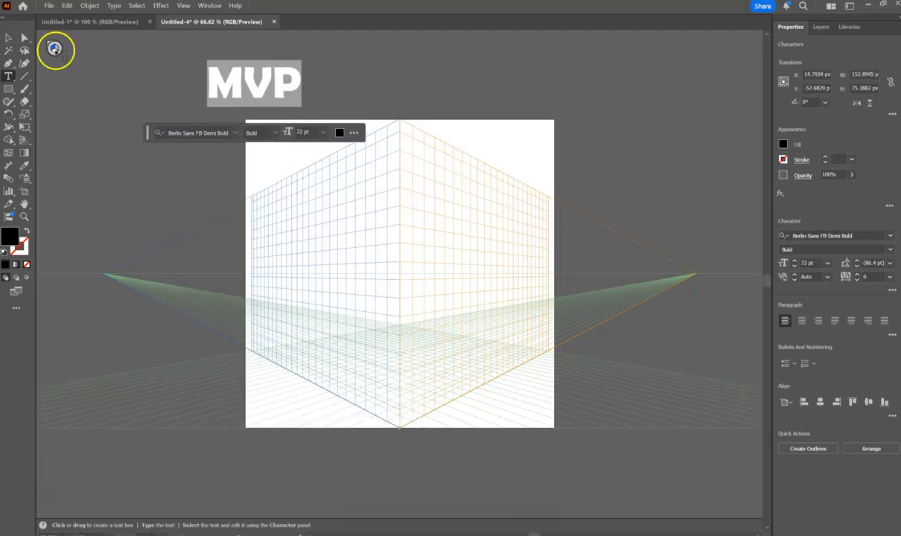
Enlarge and vertically stretch the MVP text to about 302 px wide and 270 px high.
{"action": "left_click", "coordinate": [9, 41]}
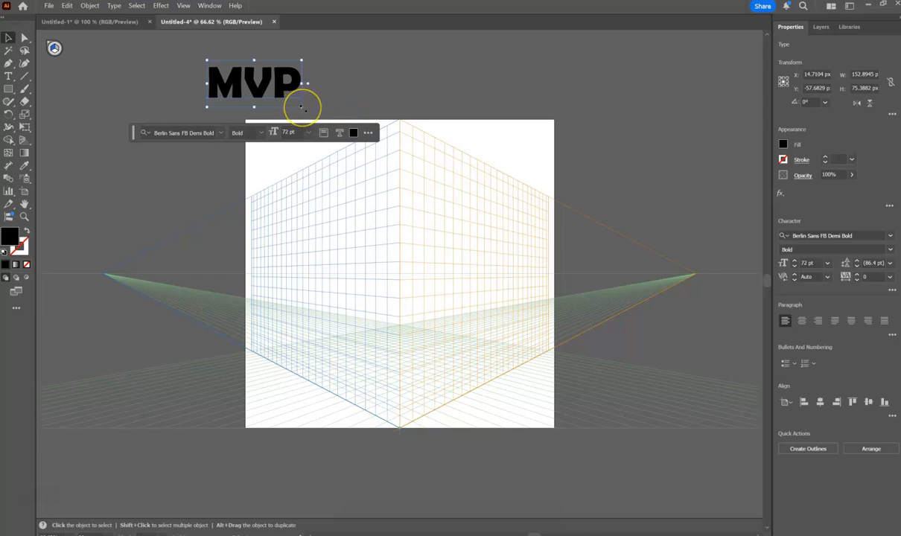
{"action": "left_click_drag", "start_coordinate": [301, 107], "coordinate": [330, 117]}
{"action": "left_click_drag", "start_coordinate": [334, 184], "coordinate": [398, 292]}
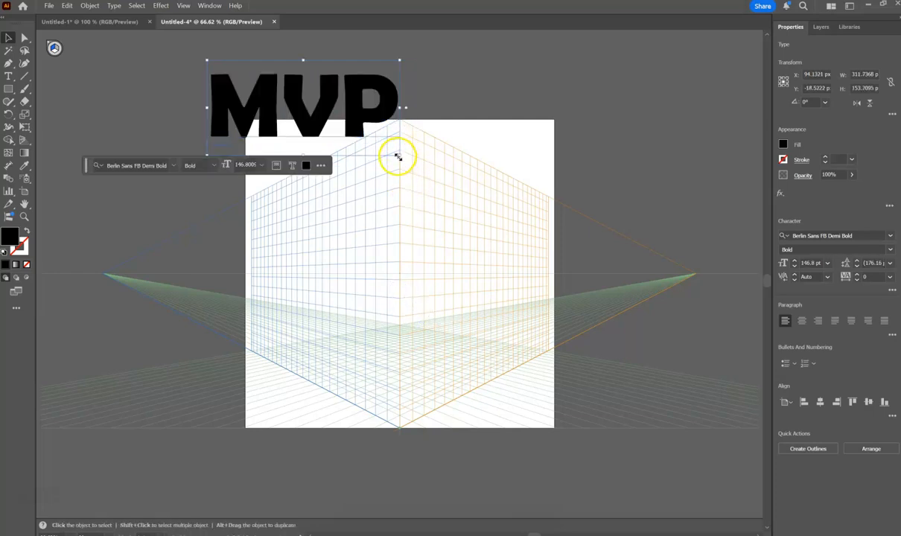
{"action": "left_click_drag", "start_coordinate": [398, 156], "coordinate": [395, 229]}
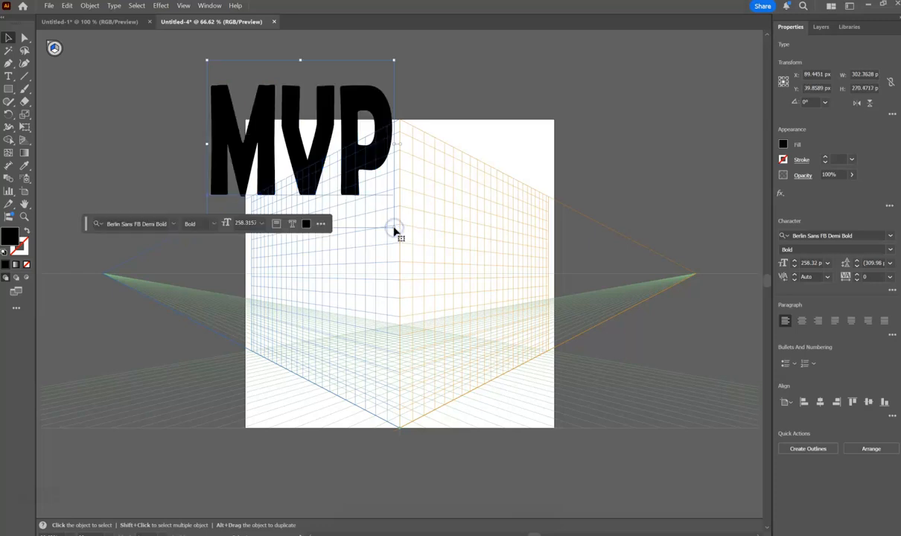
Move the MVP text over to the right grid and draw a black rectangle covering the left grid plane, about 679 px by 491 px.
{"action": "left_click", "coordinate": [122, 128]}
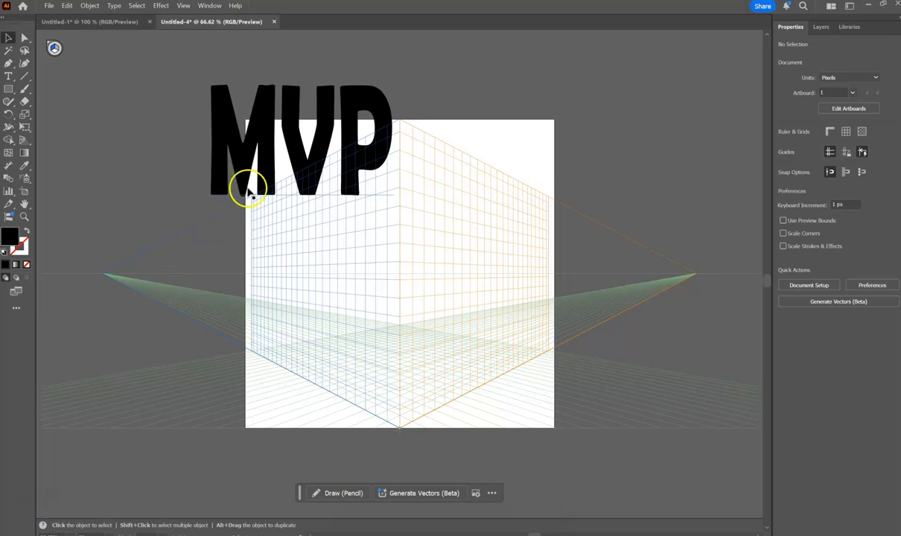
{"action": "left_click_drag", "start_coordinate": [270, 132], "coordinate": [492, 168]}
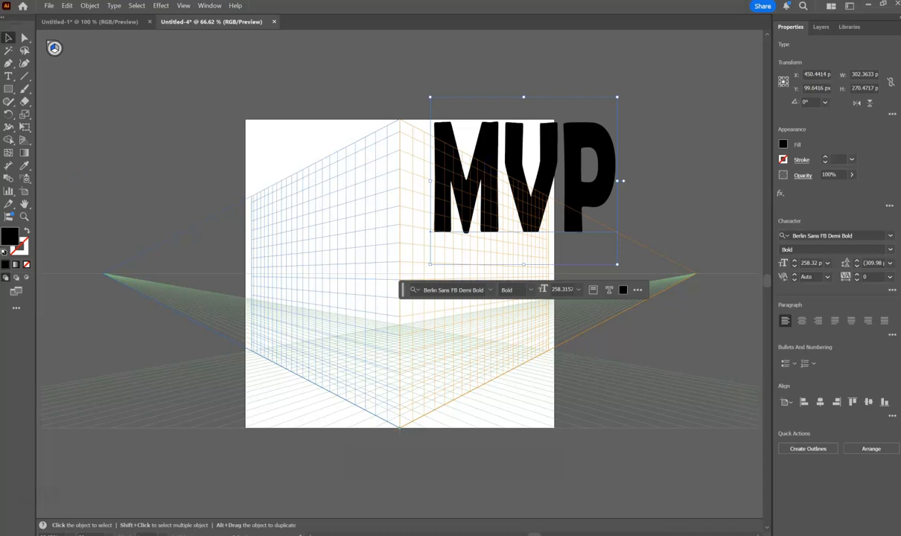
{"action": "left_click", "coordinate": [8, 90]}
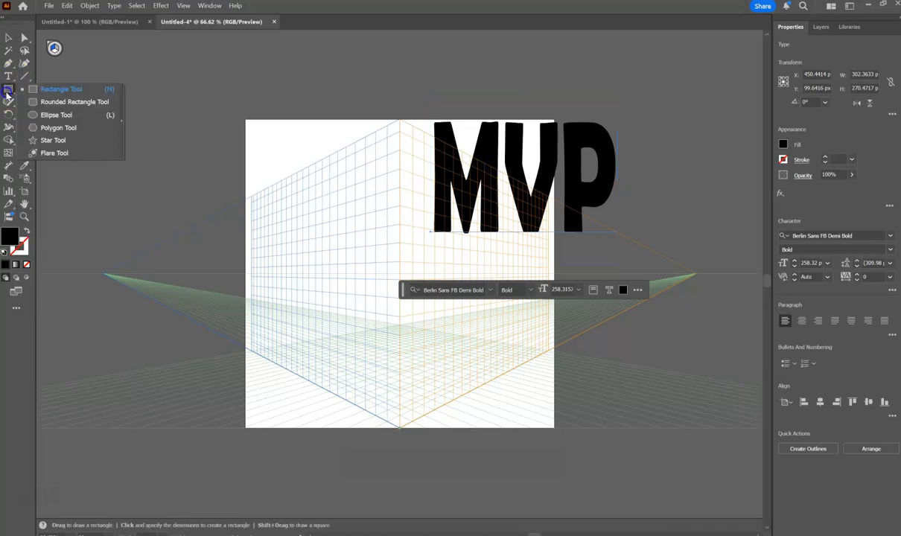
{"action": "left_click", "coordinate": [44, 89]}
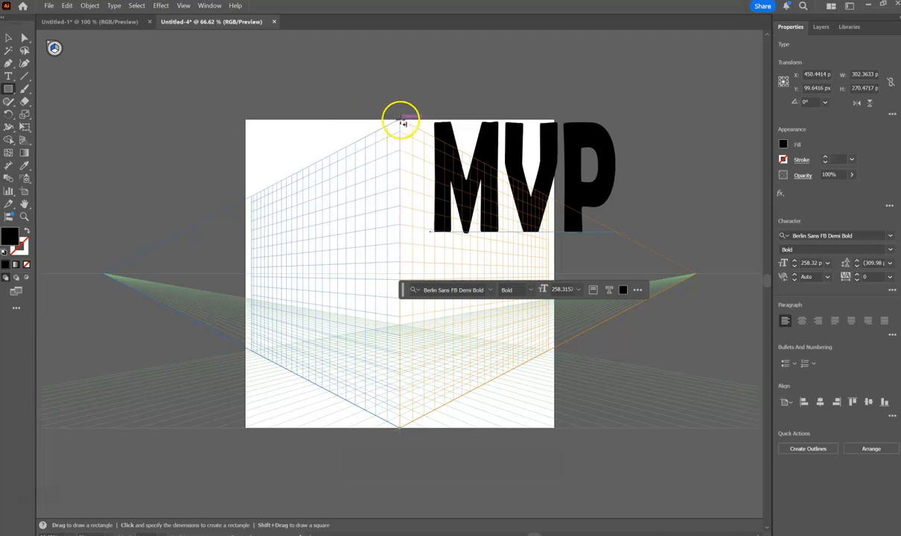
{"action": "left_click_drag", "start_coordinate": [400, 122], "coordinate": [252, 352]}
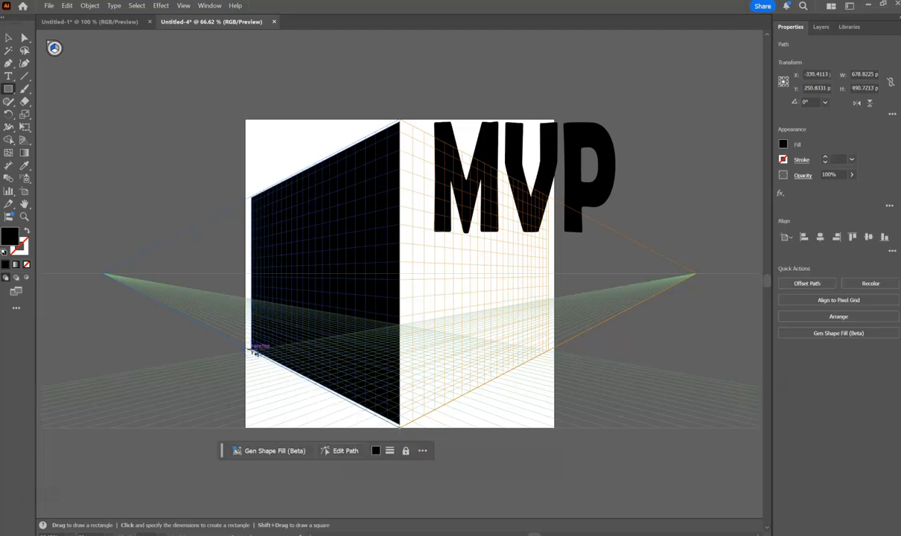
{"action": "left_click", "coordinate": [8, 41]}
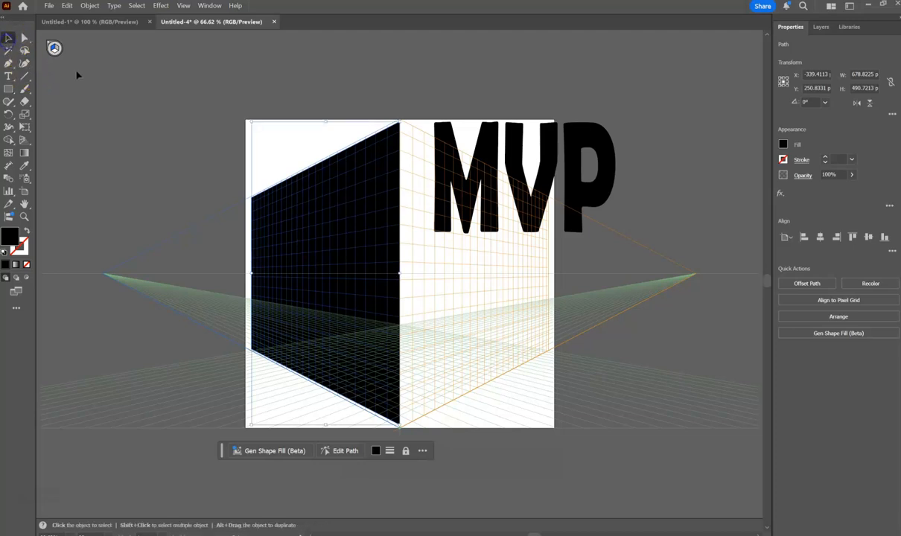
{"action": "left_click", "coordinate": [104, 110]}
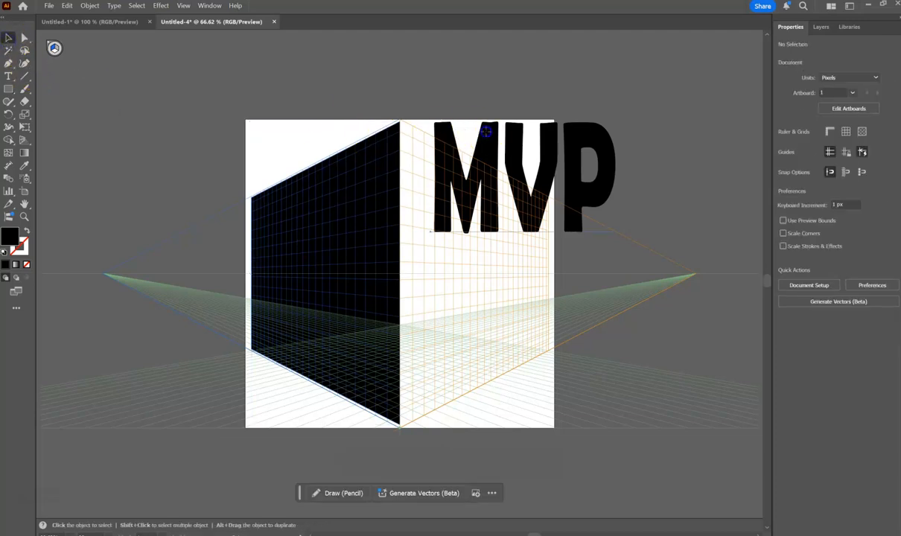
Change the fill of the MVP text to dark blue.
{"action": "left_click", "coordinate": [479, 132]}
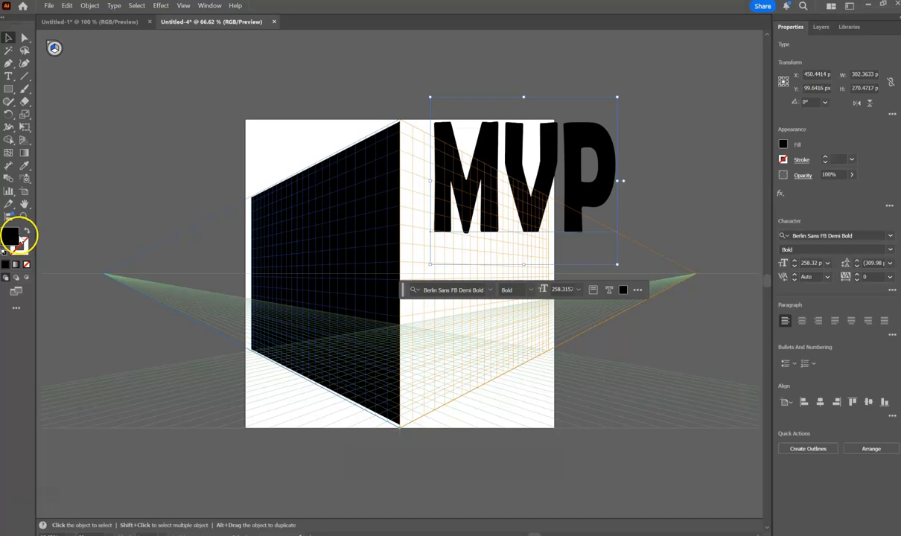
{"action": "double_click", "coordinate": [11, 235]}
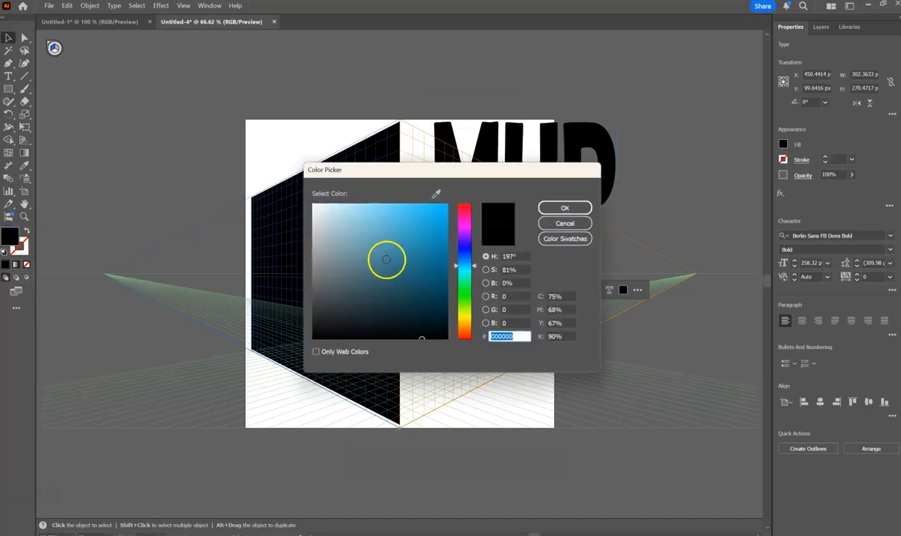
{"action": "left_click", "coordinate": [434, 268]}
{"action": "left_click", "coordinate": [561, 207]}
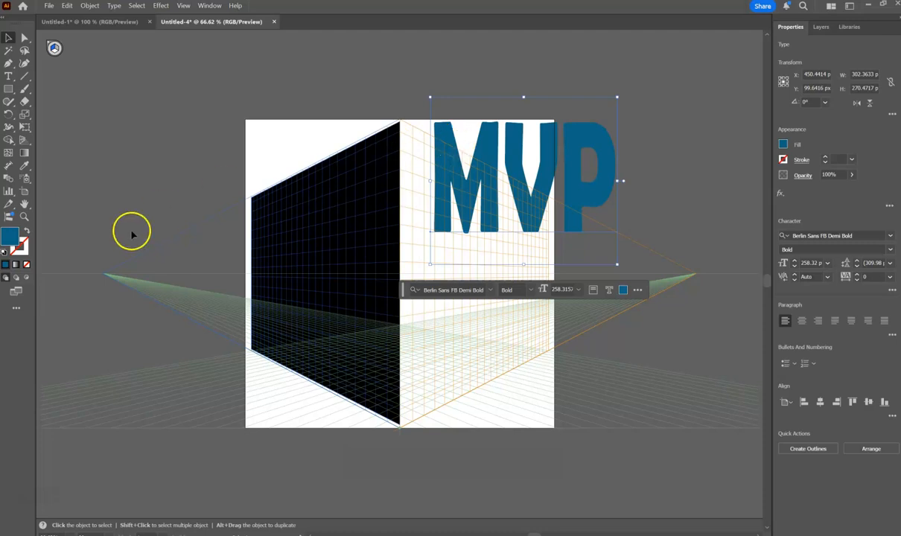
Give the MVP text a black (000000) stroke with a weight of 0.75 pt.
{"action": "left_click", "coordinate": [22, 247]}
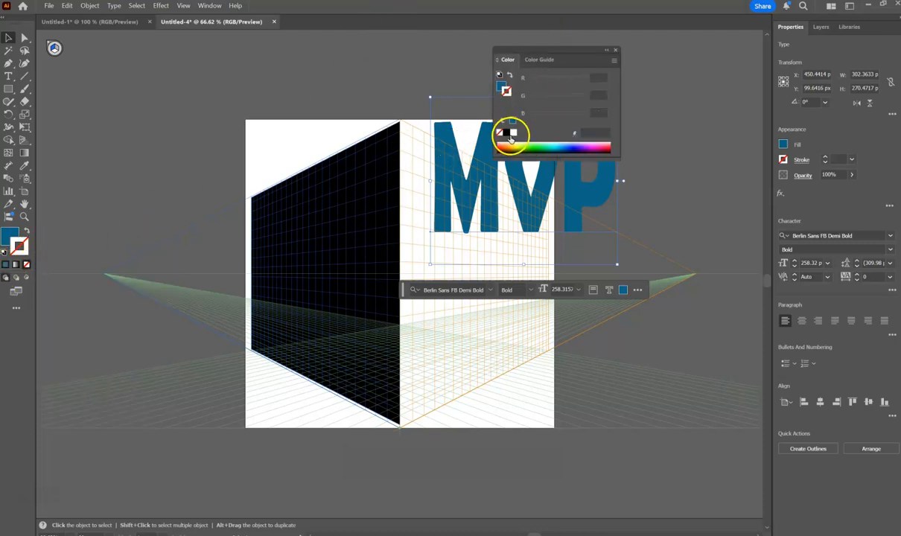
{"action": "left_click", "coordinate": [507, 133]}
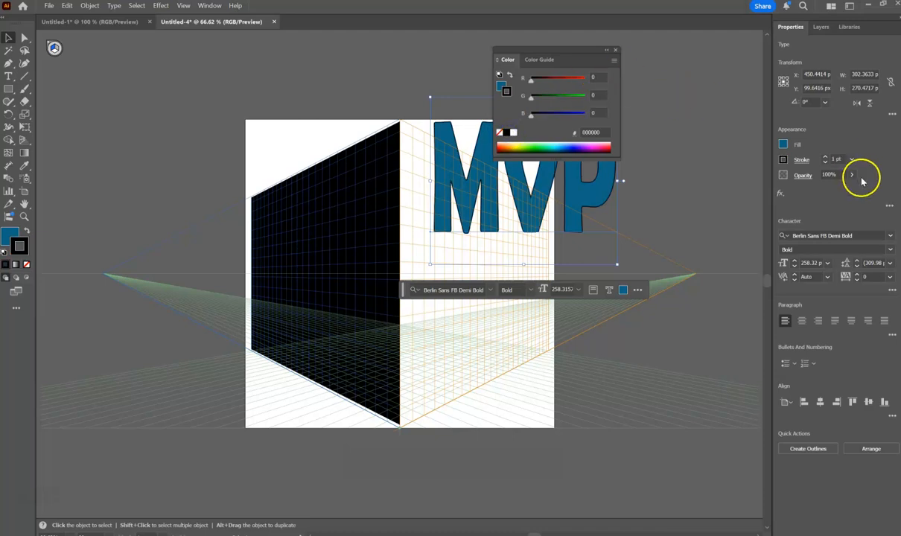
{"action": "left_click", "coordinate": [824, 157]}
{"action": "left_click", "coordinate": [825, 157]}
{"action": "left_click", "coordinate": [825, 157]}
{"action": "left_click", "coordinate": [825, 157]}
{"action": "left_click", "coordinate": [825, 161]}
{"action": "left_click", "coordinate": [825, 161]}
{"action": "left_click", "coordinate": [825, 162]}
{"action": "left_click", "coordinate": [825, 161]}
{"action": "left_click", "coordinate": [825, 162]}
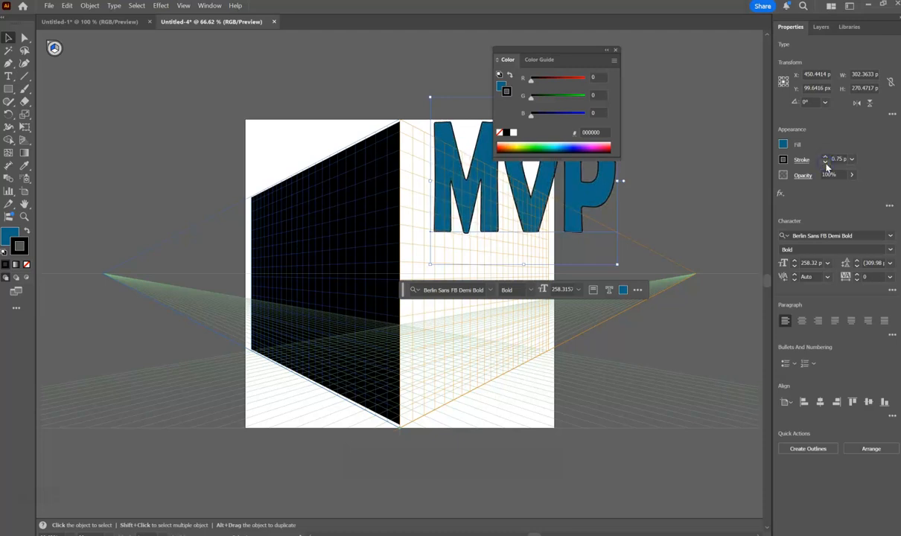
{"action": "left_click", "coordinate": [615, 50]}
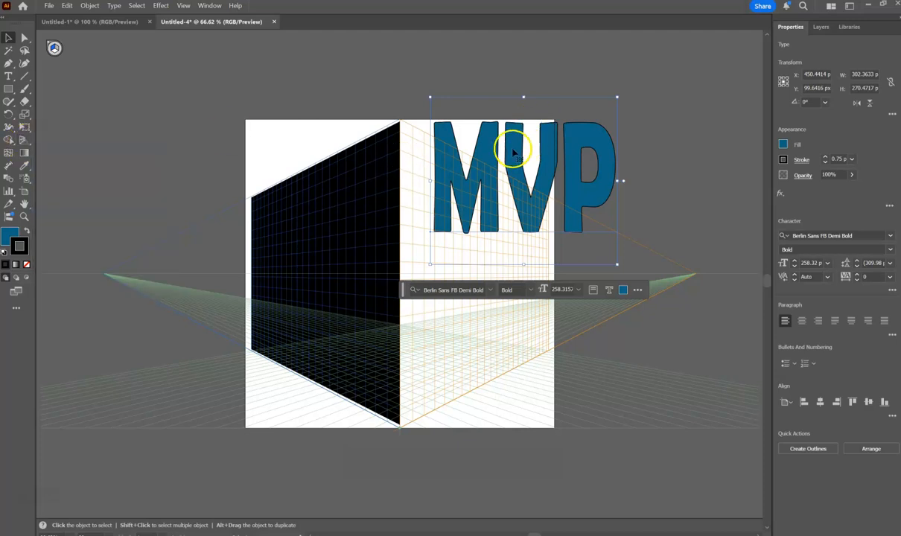
Move the MVP text to the artboard's upper-left corner and activate the Perspective Selection tool with nothing selected.
{"action": "left_click_drag", "start_coordinate": [514, 147], "coordinate": [236, 73]}
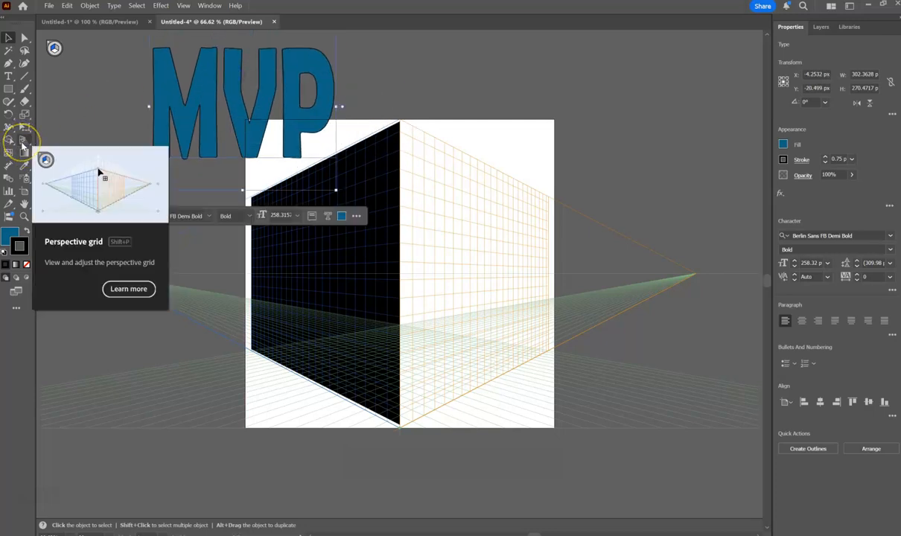
{"action": "left_click_drag", "start_coordinate": [23, 142], "coordinate": [57, 154]}
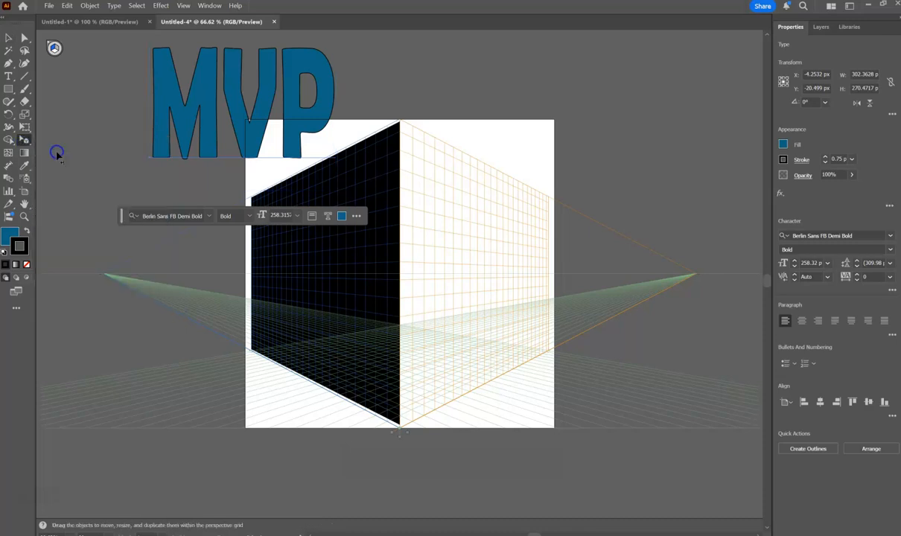
{"action": "left_click", "coordinate": [57, 154]}
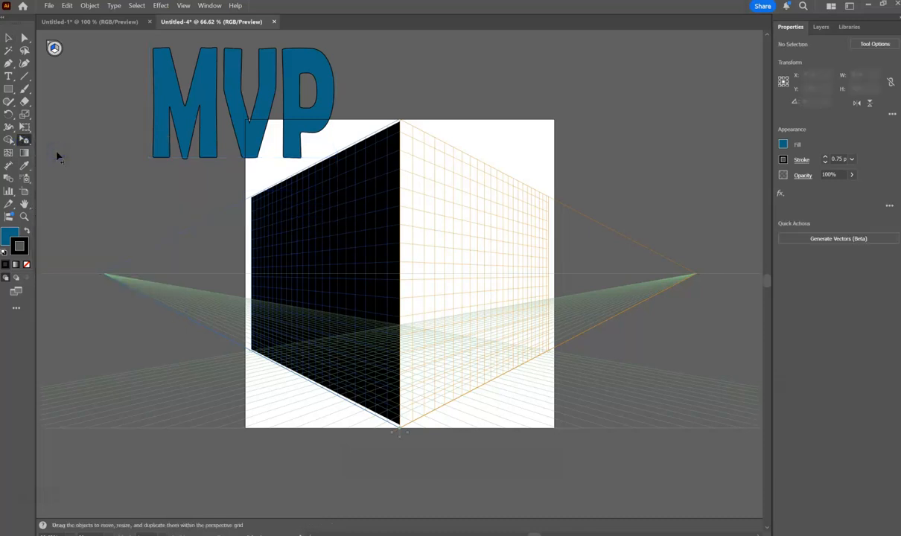
{"action": "left_click_drag", "start_coordinate": [170, 90], "coordinate": [170, 90]}
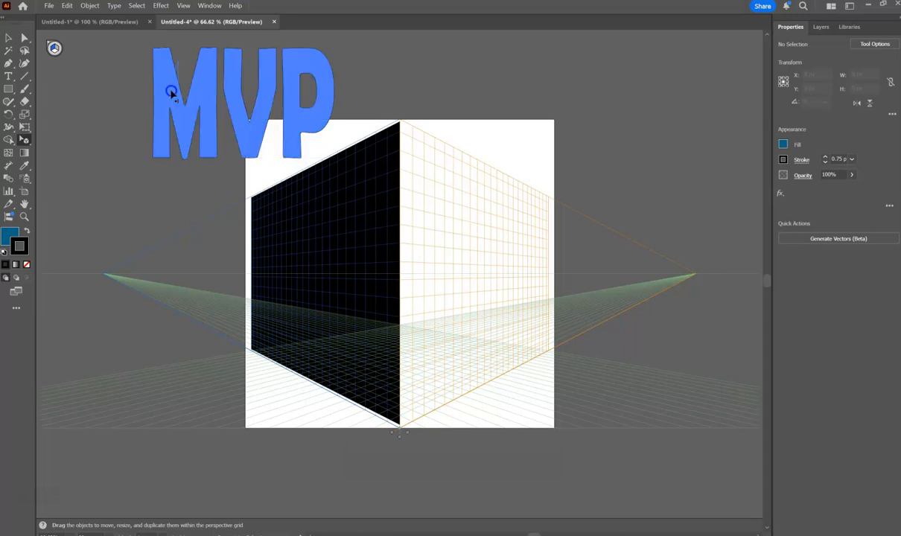
{"action": "left_click_drag", "start_coordinate": [212, 170], "coordinate": [206, 159]}
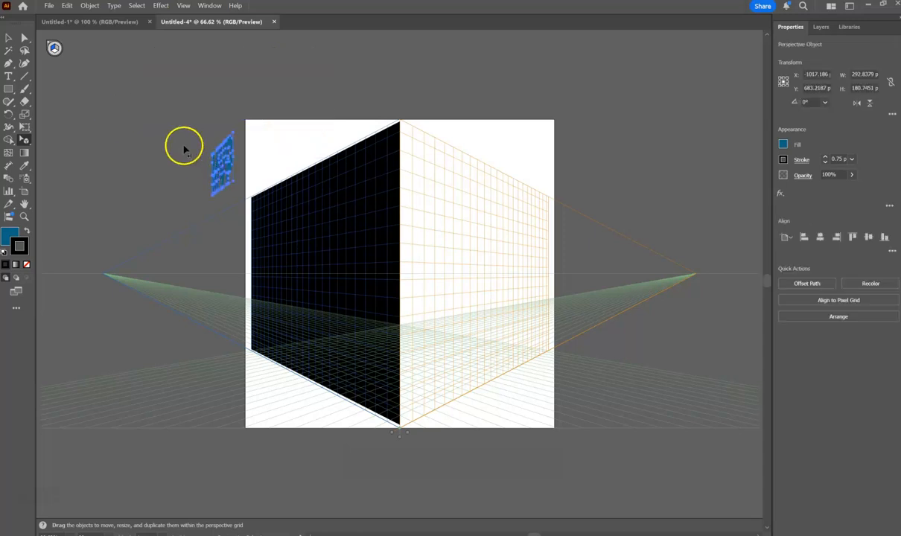
{"action": "key", "text": "ctrl+z"}
Place the MVP text on the left grid plane and stretch it over the black rectangle to about 678 px by 500 px.
{"action": "left_click_drag", "start_coordinate": [235, 81], "coordinate": [344, 178]}
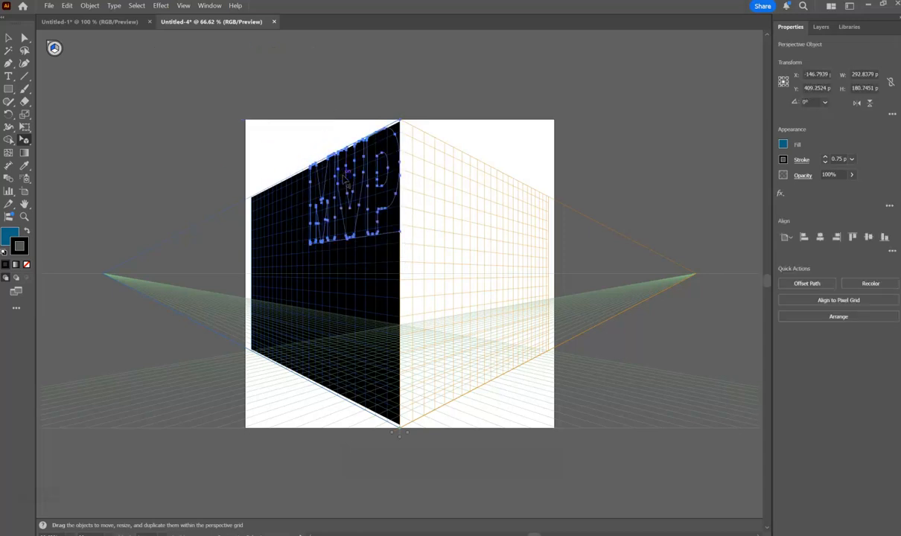
{"action": "left_click_drag", "start_coordinate": [313, 251], "coordinate": [254, 358]}
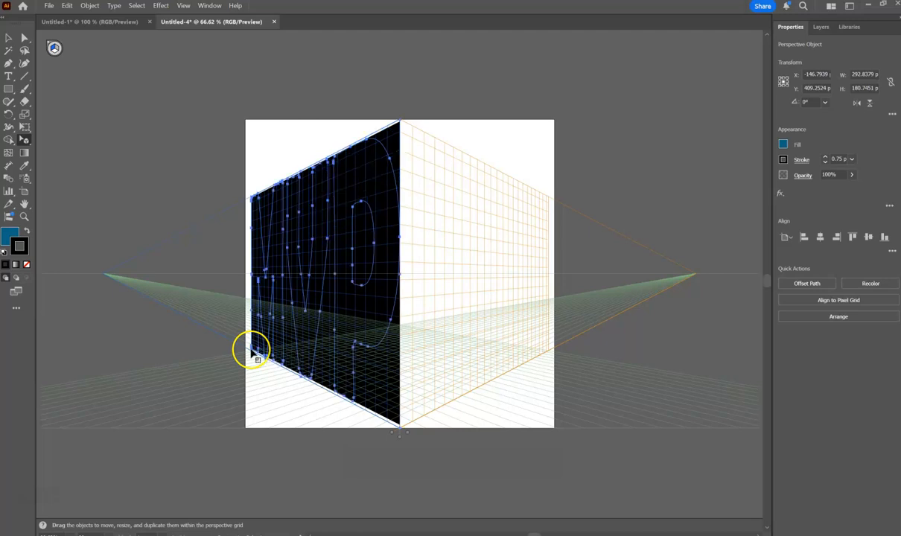
{"action": "left_click", "coordinate": [9, 39]}
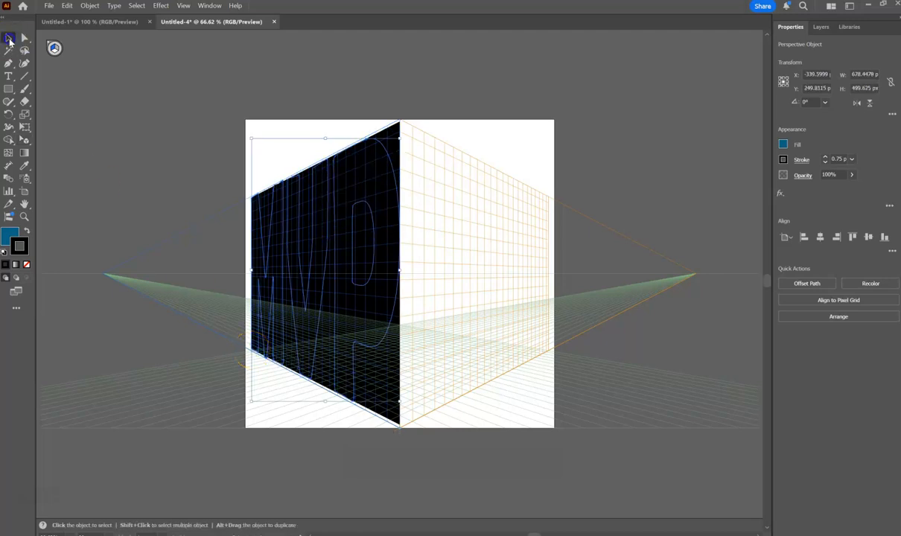
Delete the black guide rectangle on the left grid plane, keeping the MVP lettering.
{"action": "left_click", "coordinate": [92, 133]}
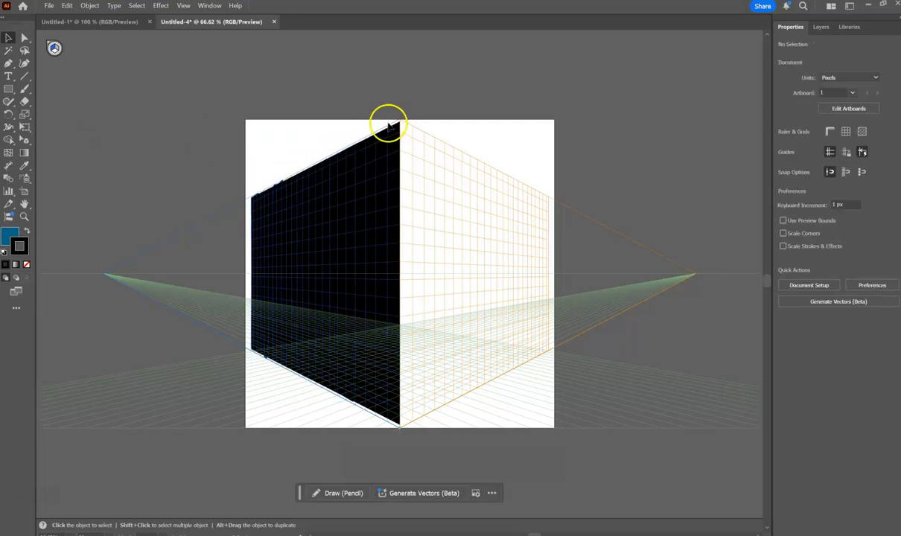
{"action": "left_click", "coordinate": [400, 131]}
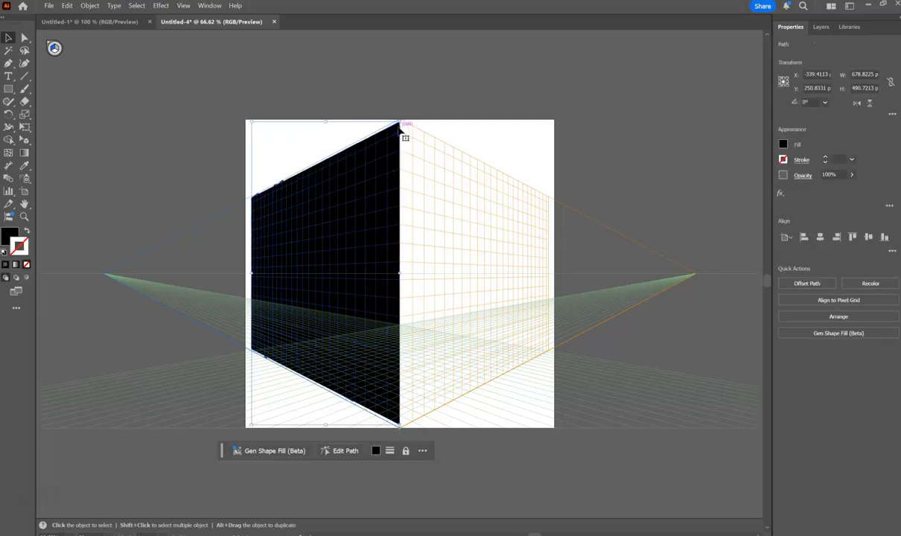
{"action": "key", "text": "Delete"}
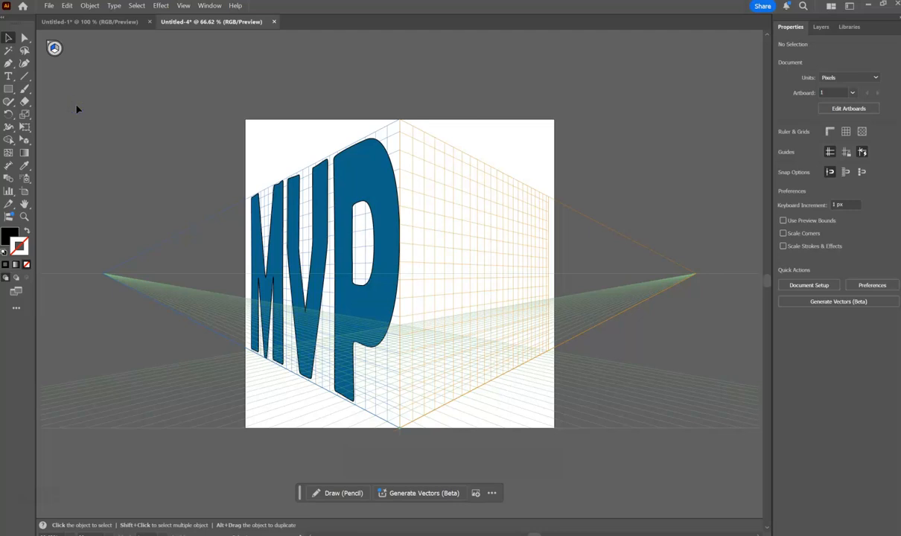
Make the right grid the active perspective plane and draw a black rectangle covering it, about 679 px by 500 px.
{"action": "right_click", "coordinate": [54, 48]}
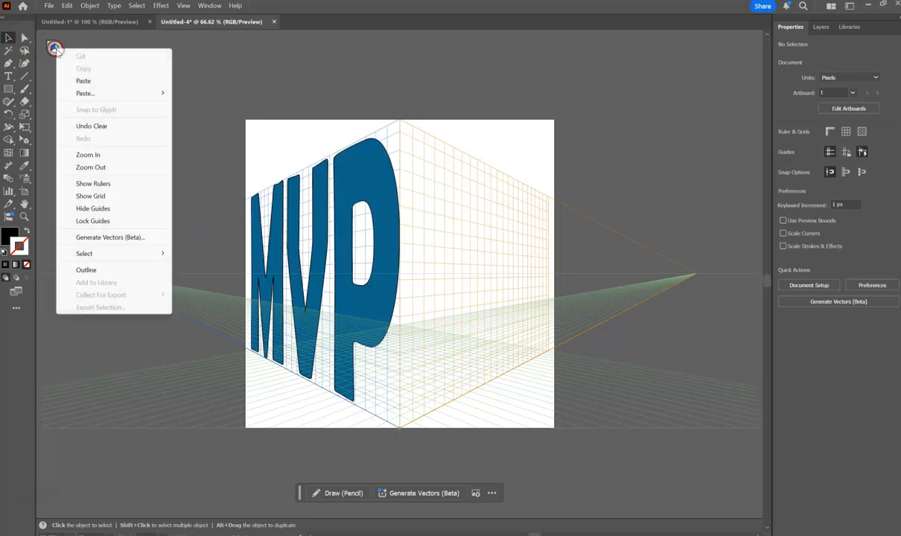
{"action": "left_click", "coordinate": [58, 50]}
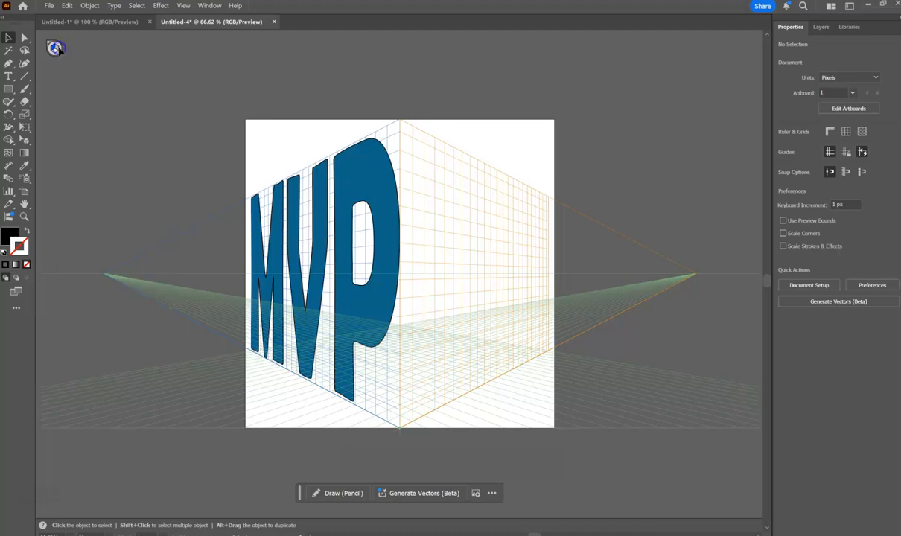
{"action": "left_click", "coordinate": [24, 143]}
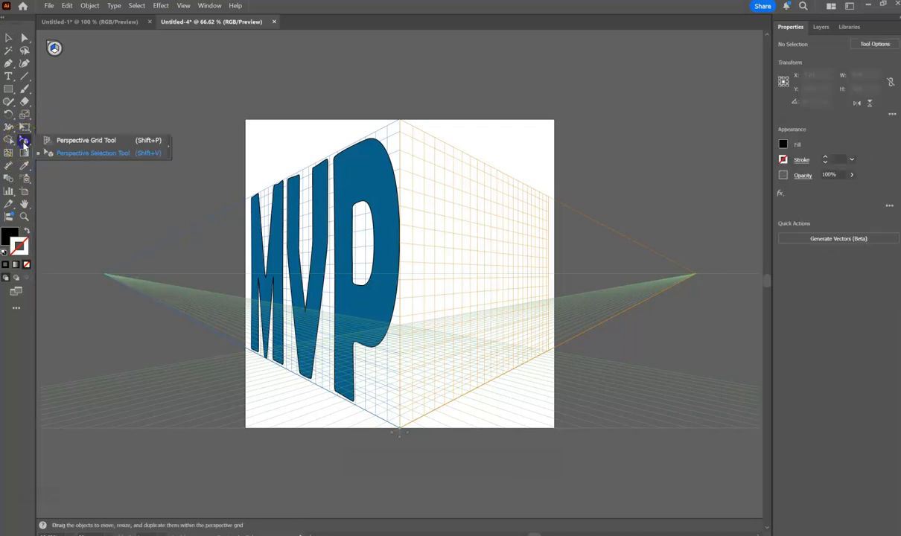
{"action": "left_click", "coordinate": [68, 140]}
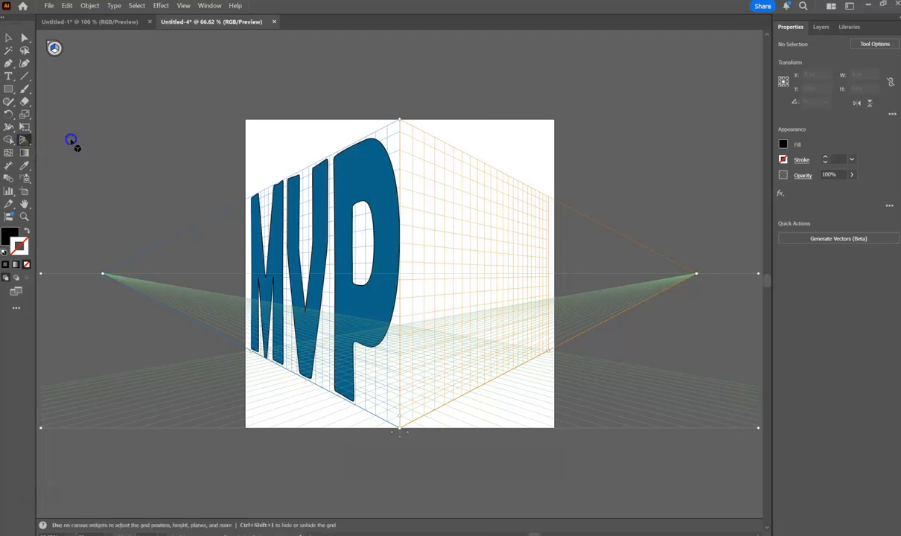
{"action": "left_click", "coordinate": [56, 47]}
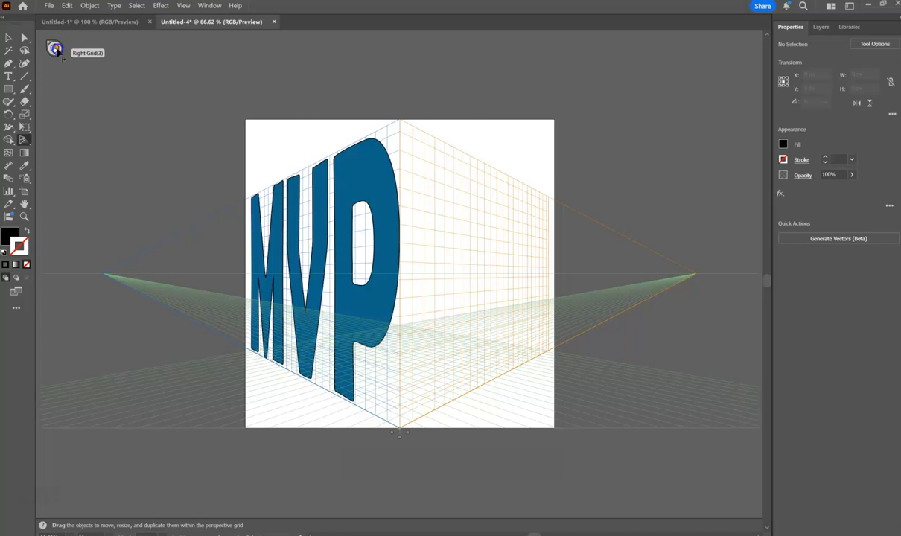
{"action": "key", "text": "shift+p"}
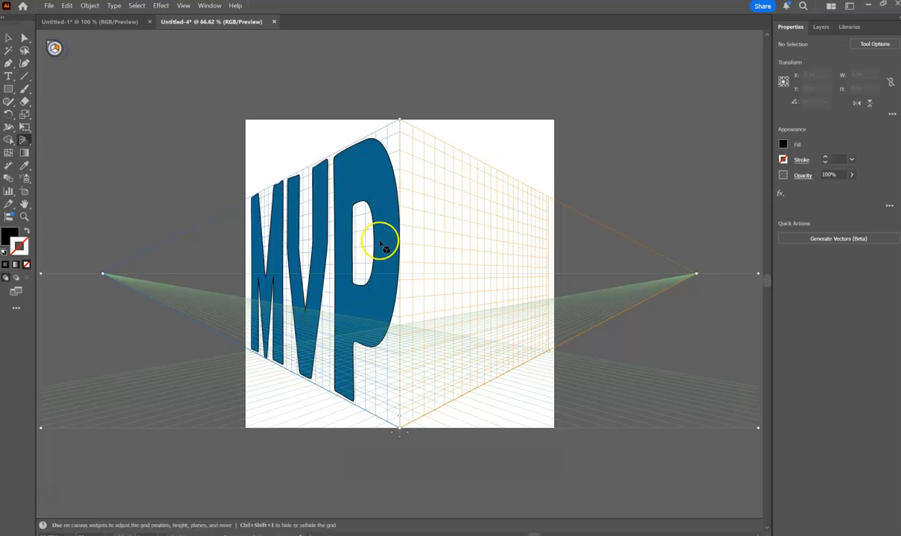
{"action": "left_click", "coordinate": [8, 91]}
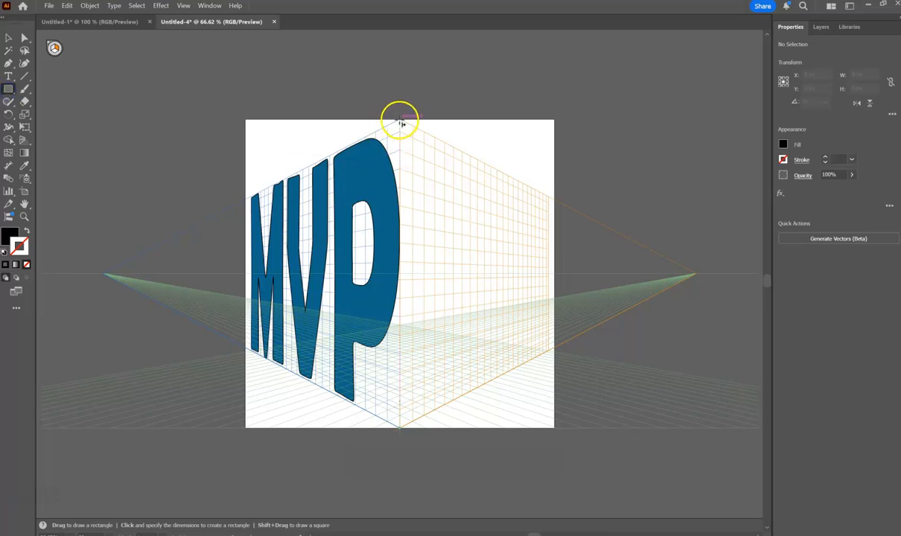
{"action": "left_click_drag", "start_coordinate": [401, 122], "coordinate": [550, 351]}
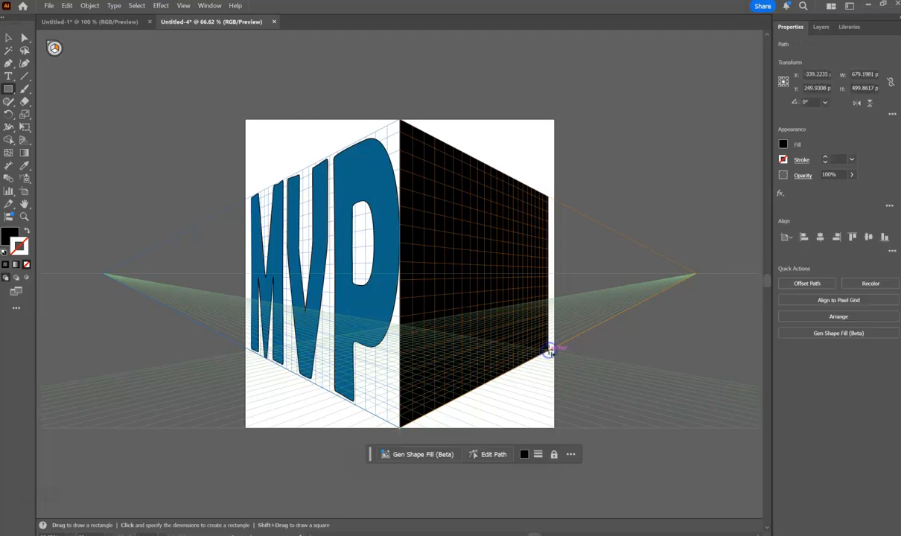
Add the text "STARS" above the artboard in Berlin Sans FB Demi Bold at 72 pt.
{"action": "left_click", "coordinate": [8, 76]}
{"action": "left_click", "coordinate": [202, 81]}
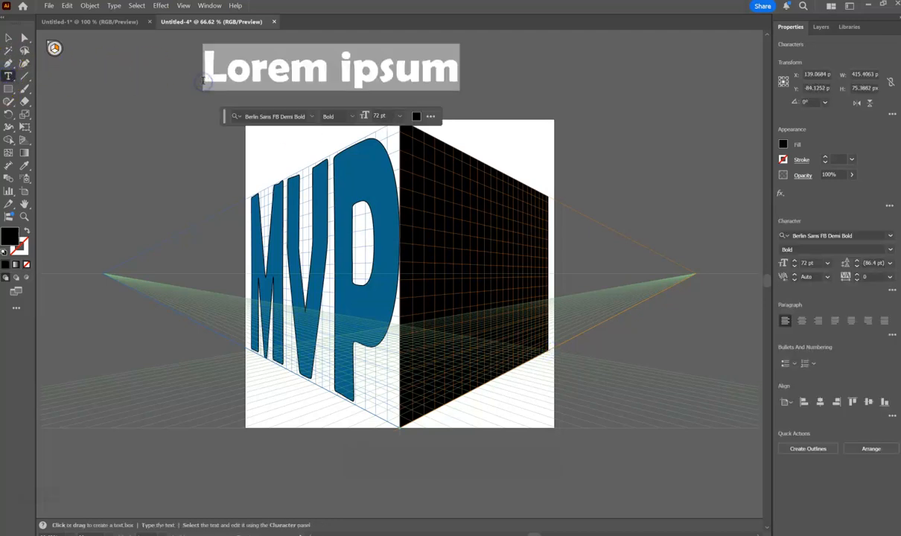
{"action": "type", "text": "STARS"}
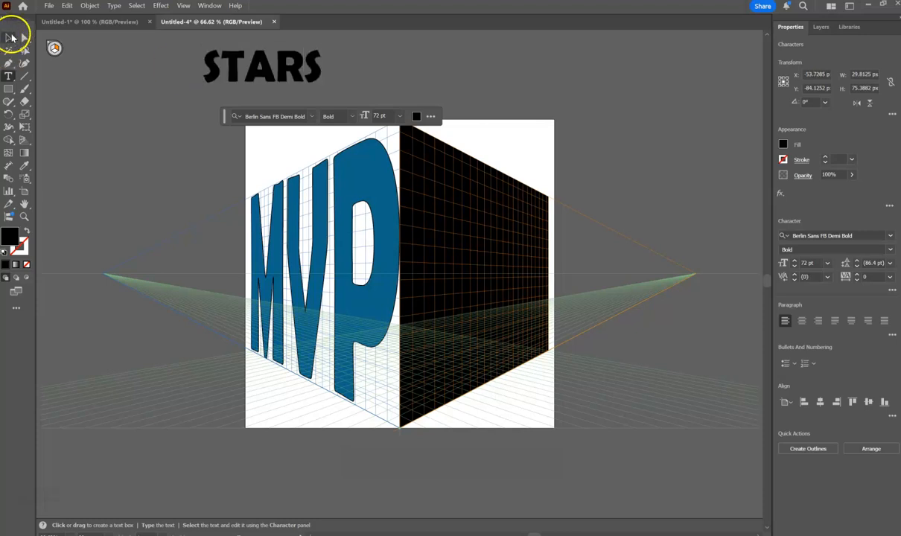
Stretch the STARS text to about 302 px wide and 426 px high.
{"action": "left_click", "coordinate": [8, 38]}
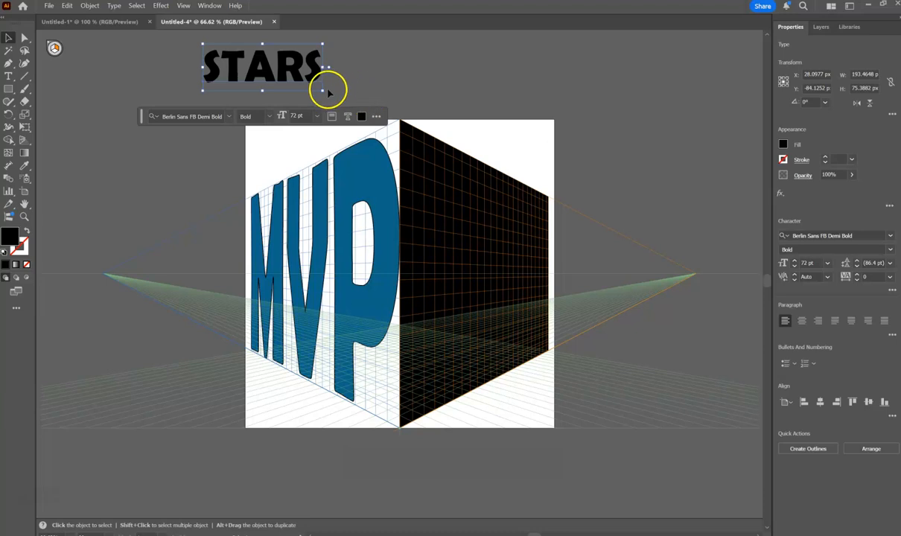
{"action": "left_click_drag", "start_coordinate": [322, 91], "coordinate": [389, 306]}
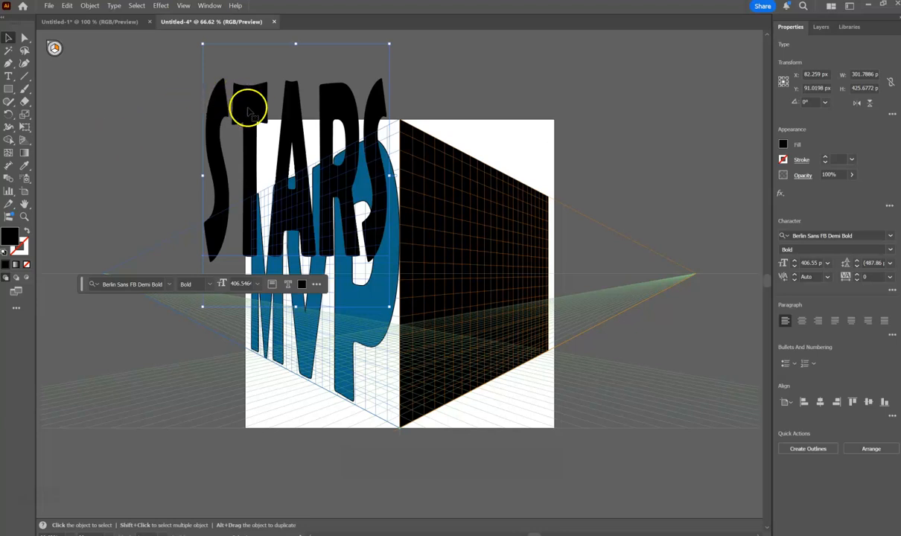
Try to sample the blue of the MVP lettering as the fill colour of the STARS text.
{"action": "double_click", "coordinate": [11, 238]}
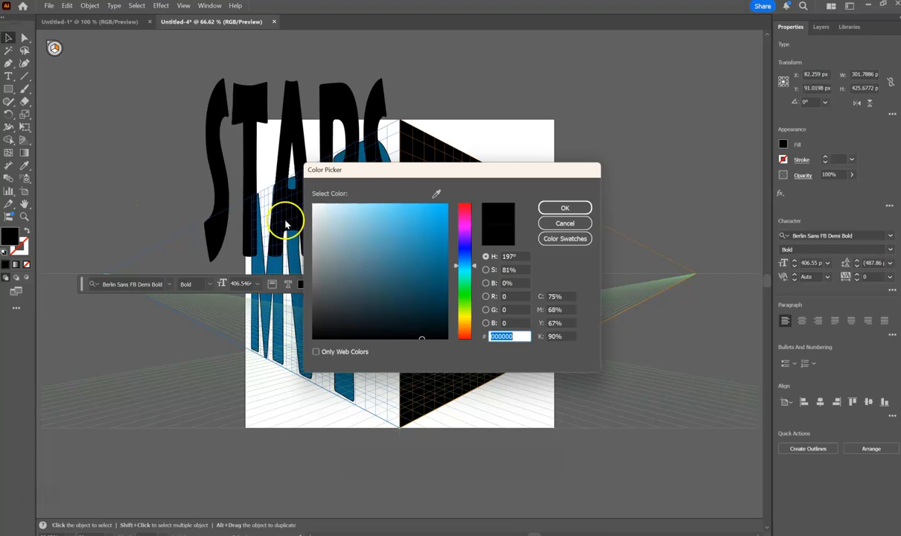
{"action": "left_click_drag", "start_coordinate": [408, 171], "coordinate": [658, 41]}
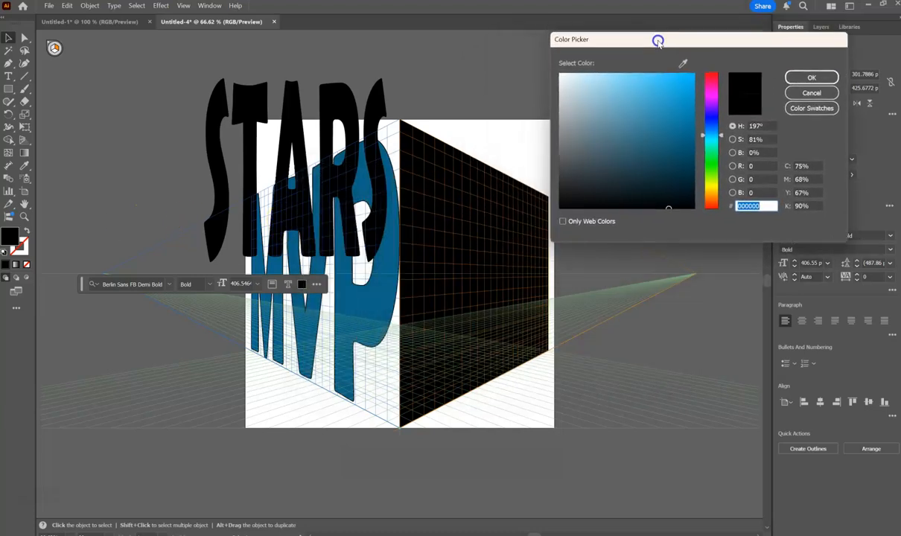
{"action": "left_click", "coordinate": [683, 64]}
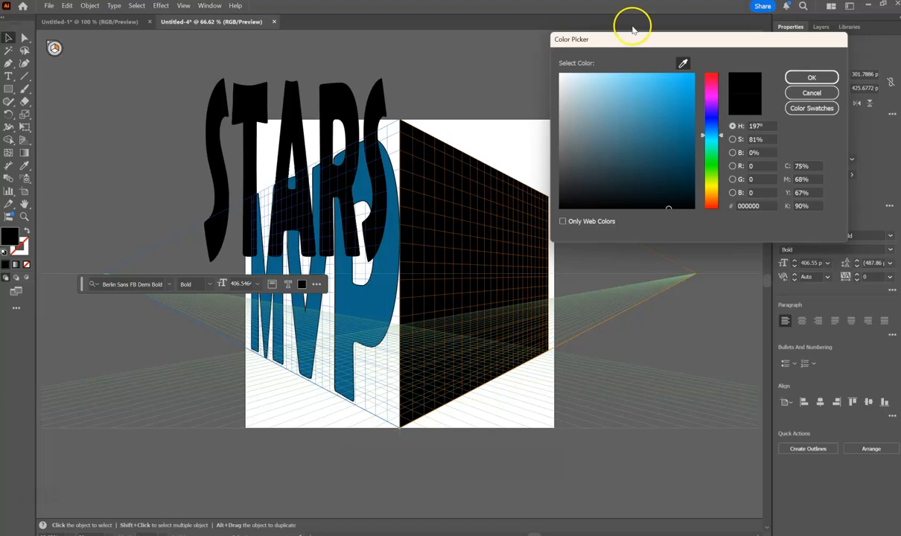
{"action": "left_click", "coordinate": [386, 288]}
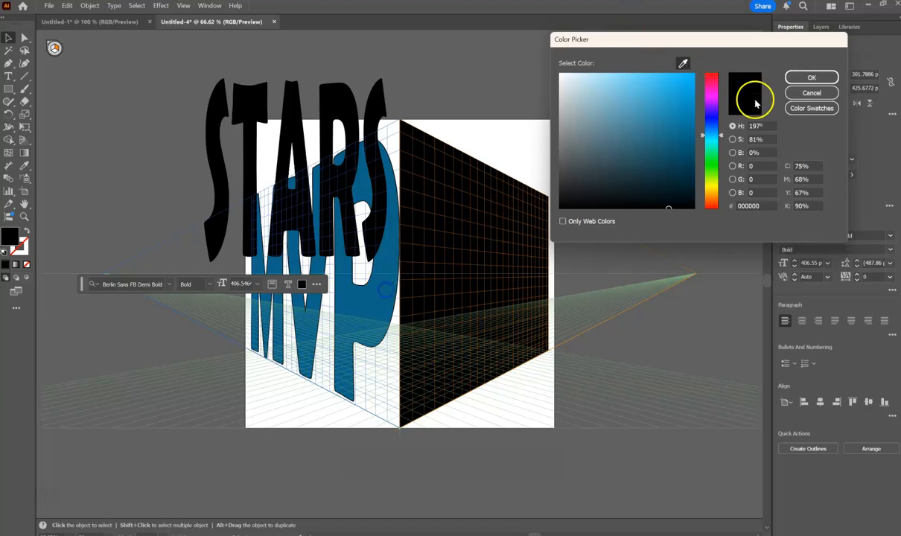
{"action": "left_click", "coordinate": [808, 77]}
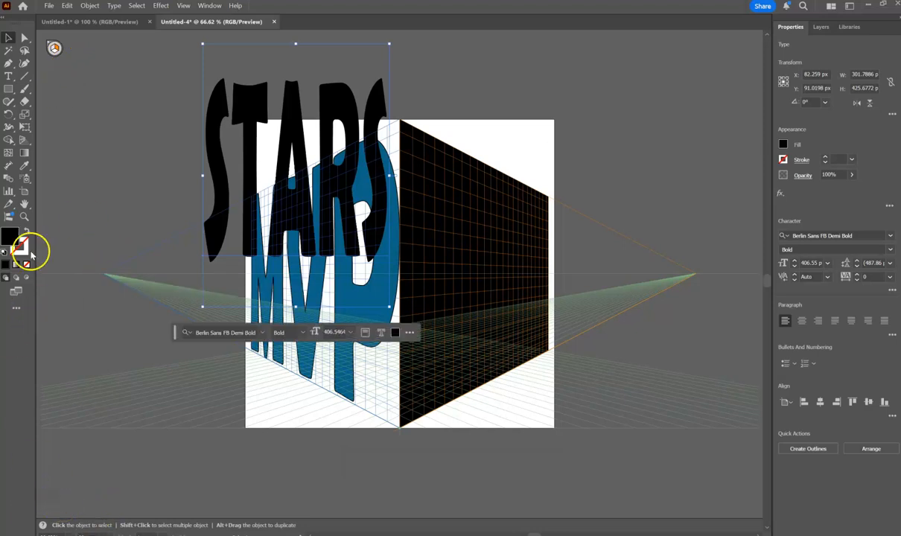
Set the fill of the STARS text to the dark blue 0F4356.
{"action": "double_click", "coordinate": [12, 239]}
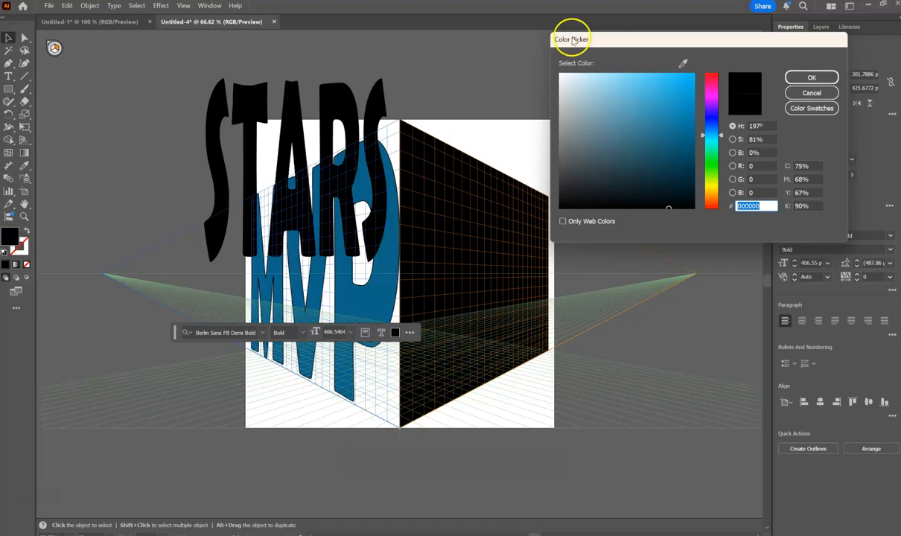
{"action": "left_click", "coordinate": [683, 65]}
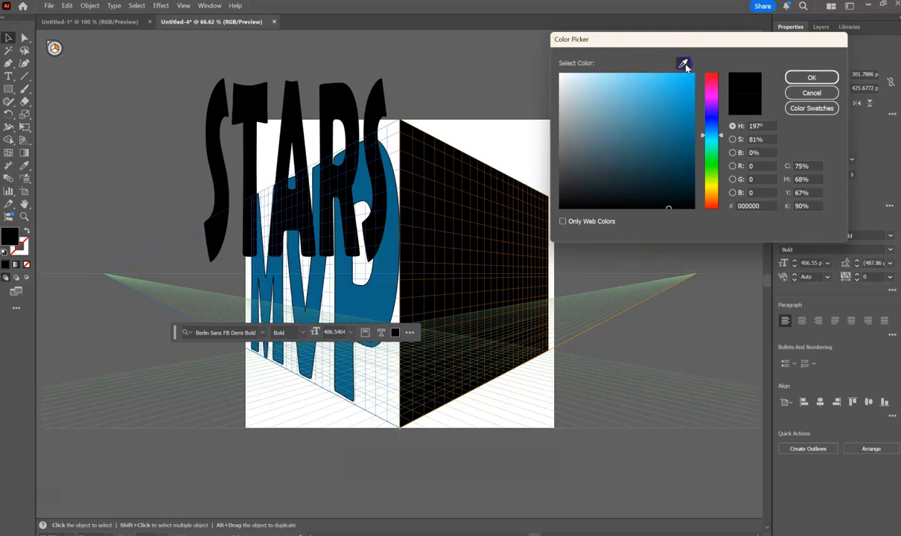
{"action": "left_click", "coordinate": [675, 144]}
{"action": "left_click", "coordinate": [645, 129]}
{"action": "left_click", "coordinate": [649, 162]}
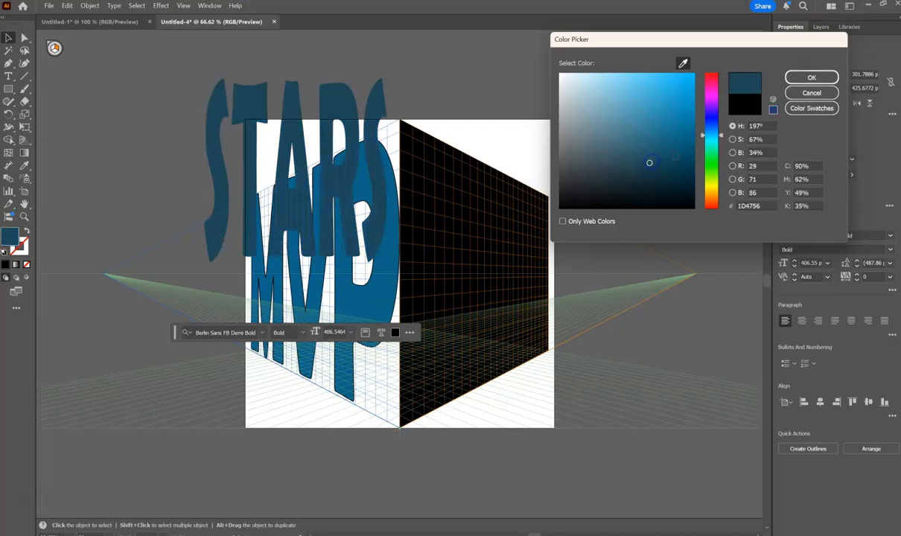
{"action": "left_click", "coordinate": [673, 162]}
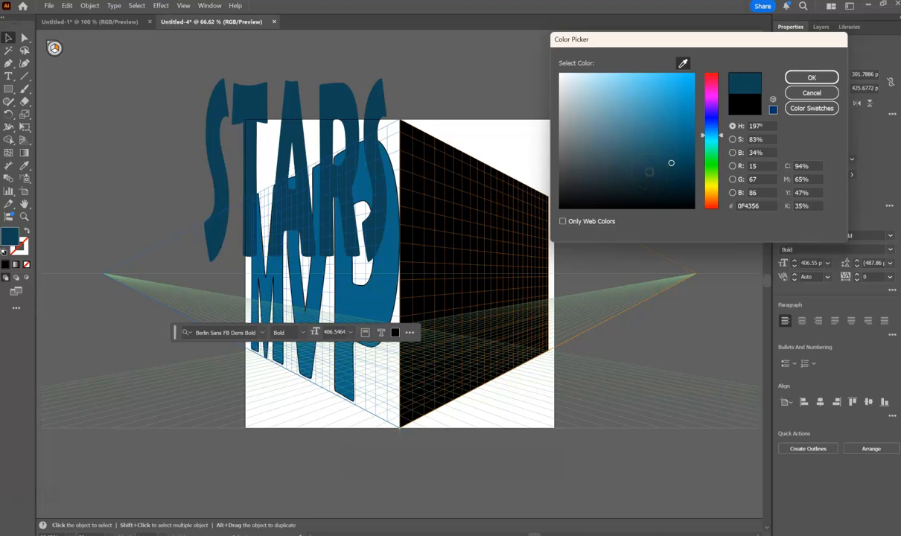
{"action": "left_click", "coordinate": [802, 77]}
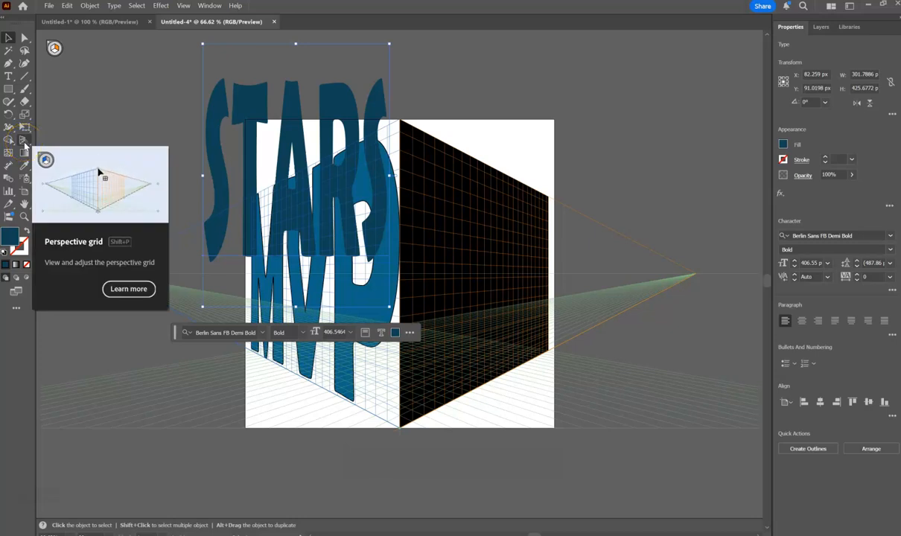
Place the STARS text on the right grid plane and stretch it over the black rectangle to about 648 px by 500 px.
{"action": "left_click_drag", "start_coordinate": [24, 141], "coordinate": [72, 155]}
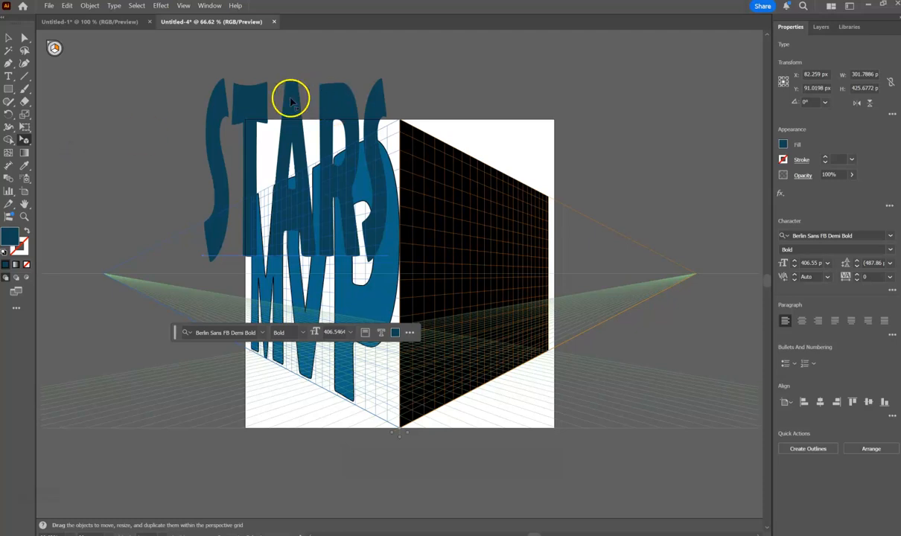
{"action": "left_click_drag", "start_coordinate": [294, 102], "coordinate": [452, 169]}
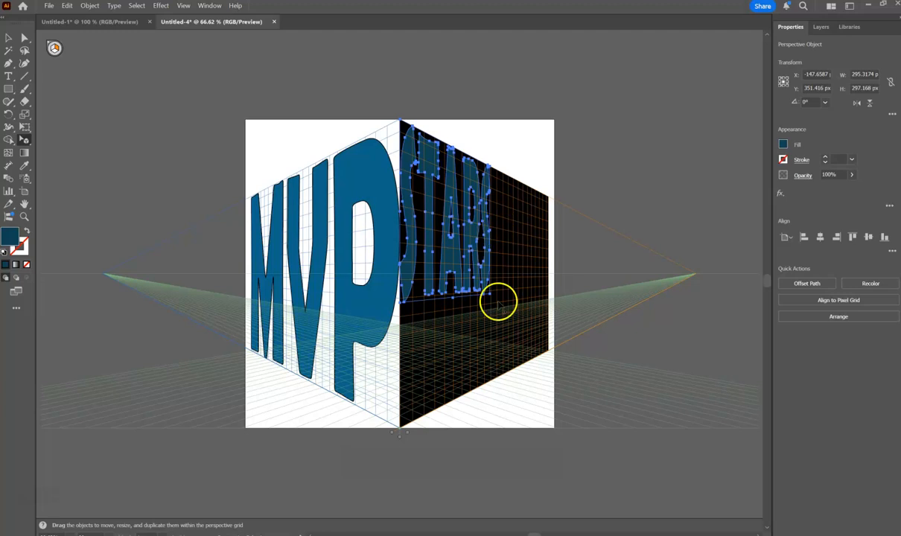
{"action": "left_click_drag", "start_coordinate": [490, 295], "coordinate": [544, 357]}
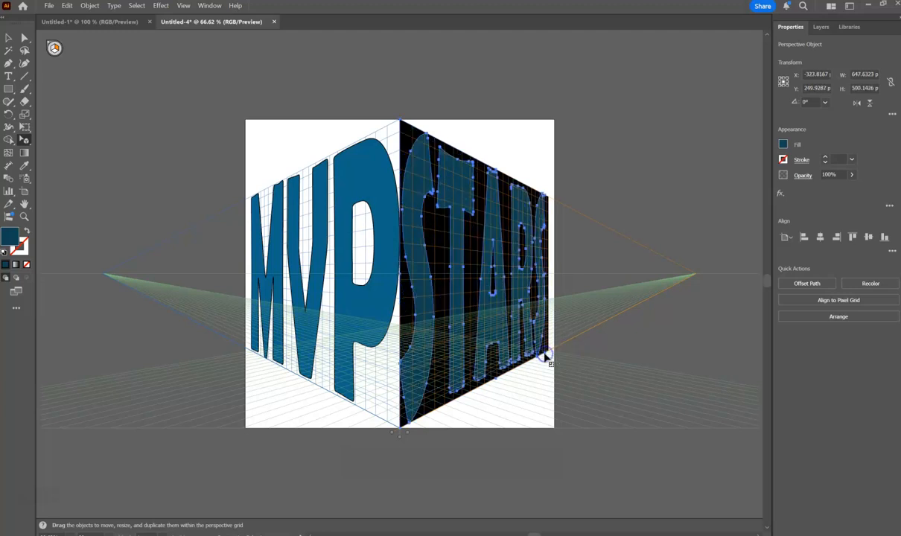
Delete the black guide rectangle on the right grid plane, keeping the STARS lettering.
{"action": "left_click", "coordinate": [7, 39]}
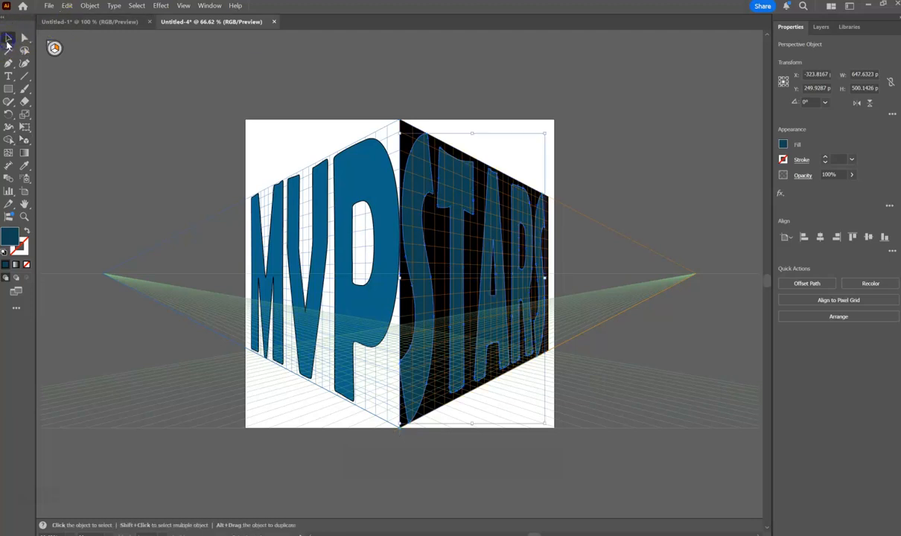
{"action": "left_click", "coordinate": [235, 88]}
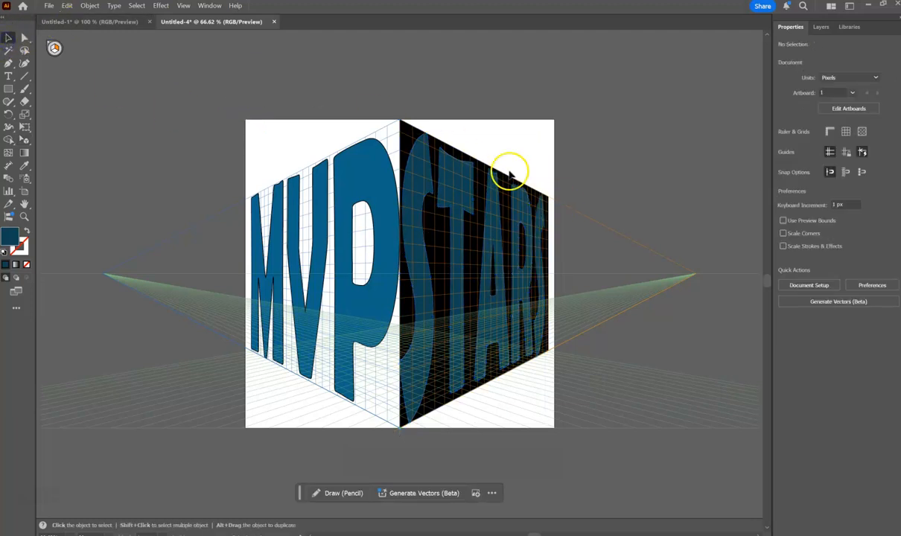
{"action": "left_click", "coordinate": [406, 132]}
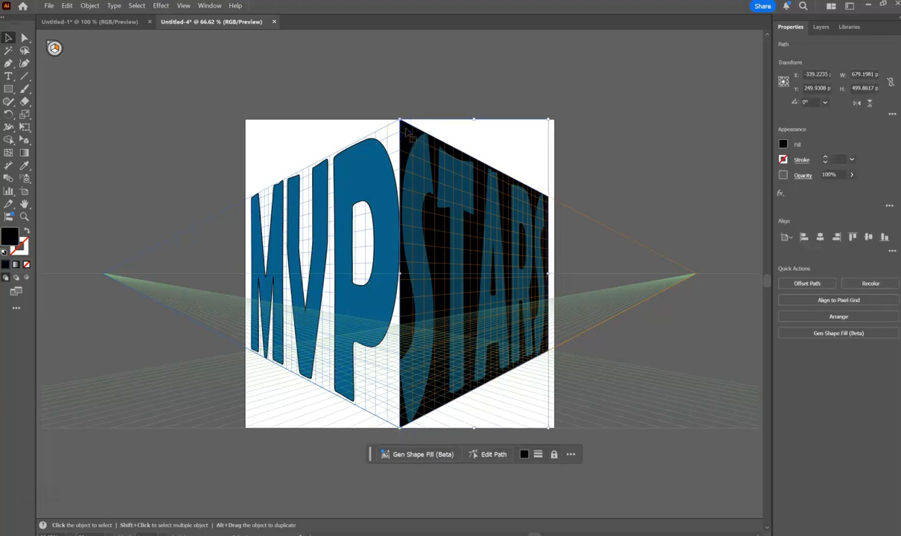
{"action": "key", "text": "Delete"}
{"action": "left_click", "coordinate": [9, 39]}
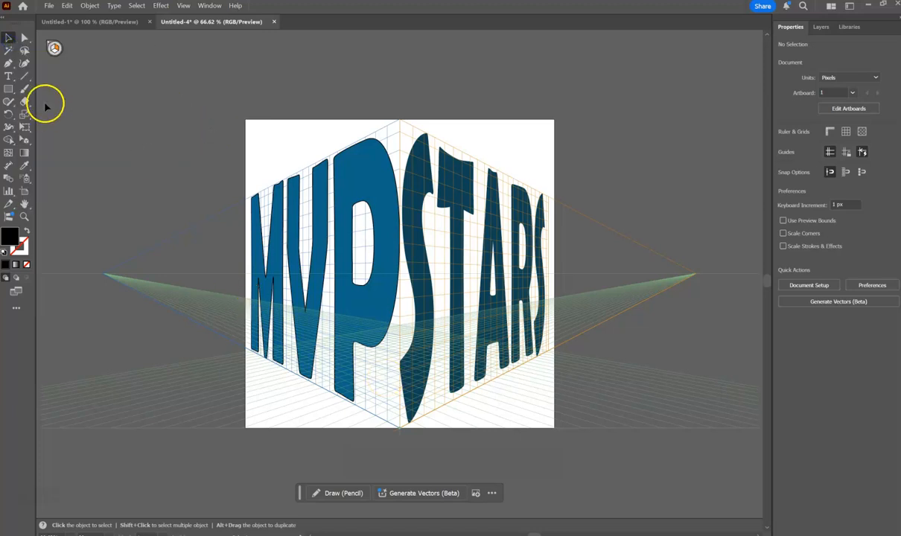
Try shifting the left grid plane by about -80 pt with the Perspective Selection tool.
{"action": "left_click", "coordinate": [25, 140]}
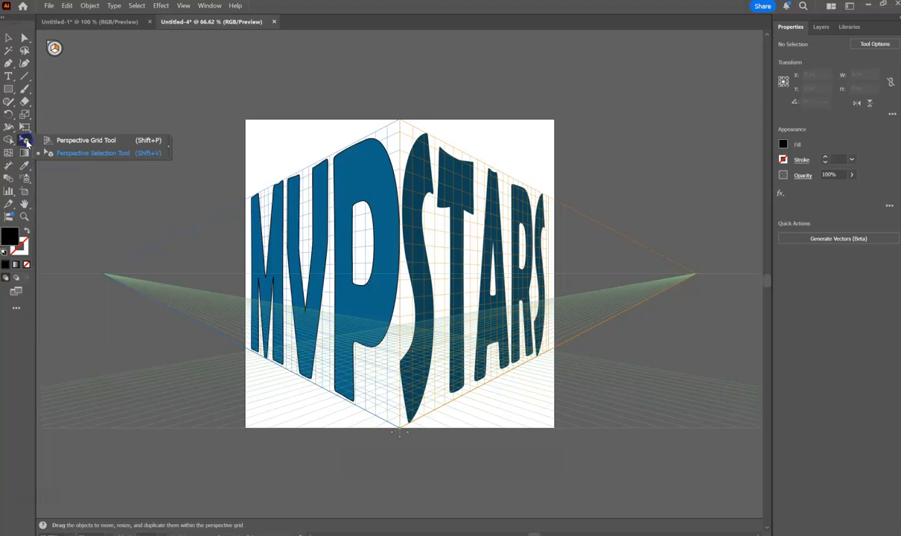
{"action": "left_click", "coordinate": [64, 153]}
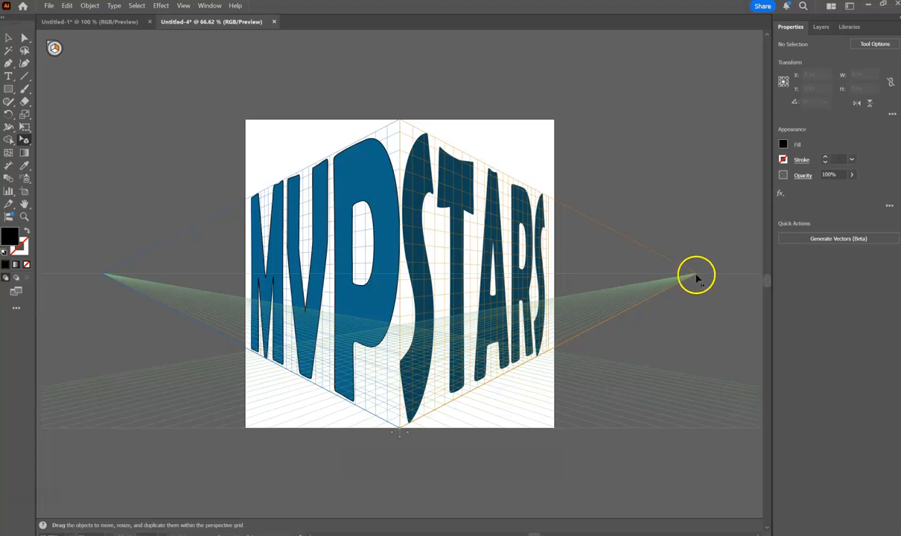
{"action": "left_click_drag", "start_coordinate": [691, 276], "coordinate": [690, 276]}
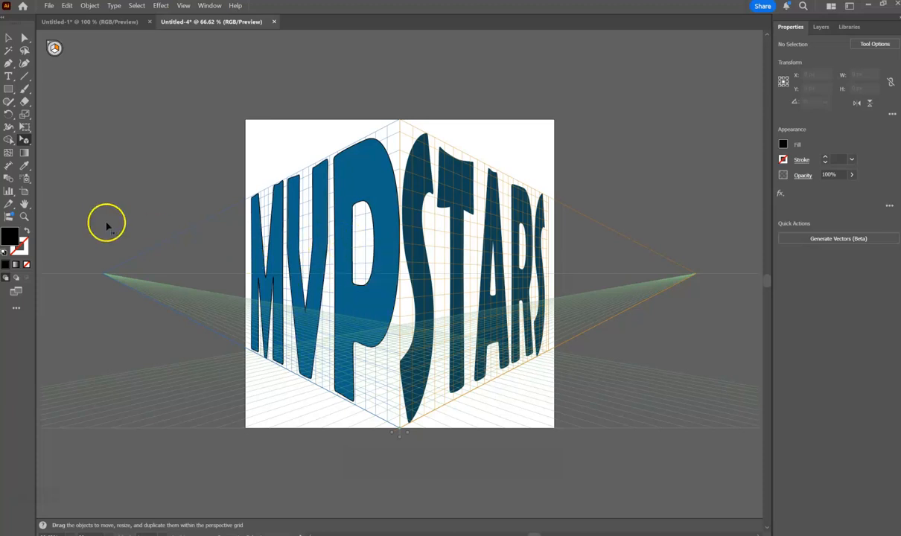
{"action": "left_click_drag", "start_coordinate": [408, 438], "coordinate": [338, 397]}
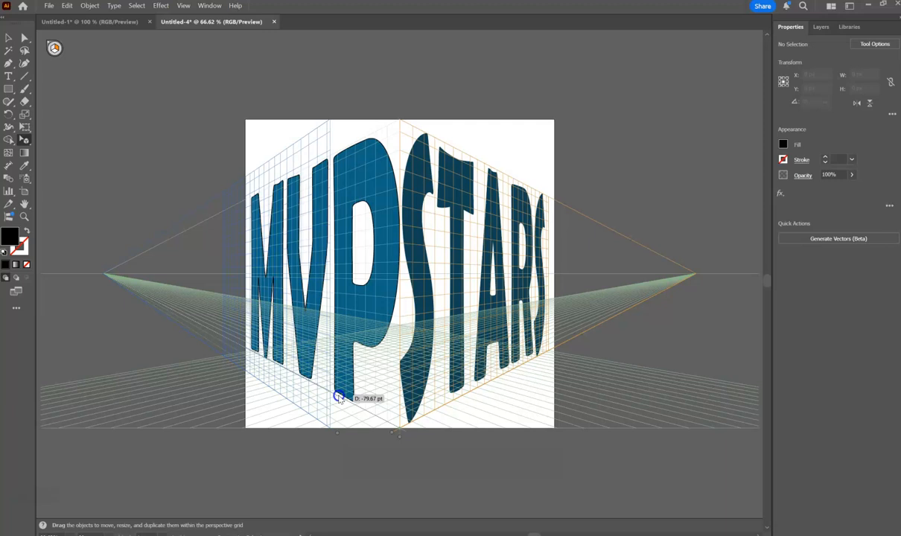
{"action": "left_click_drag", "start_coordinate": [338, 398], "coordinate": [215, 395]}
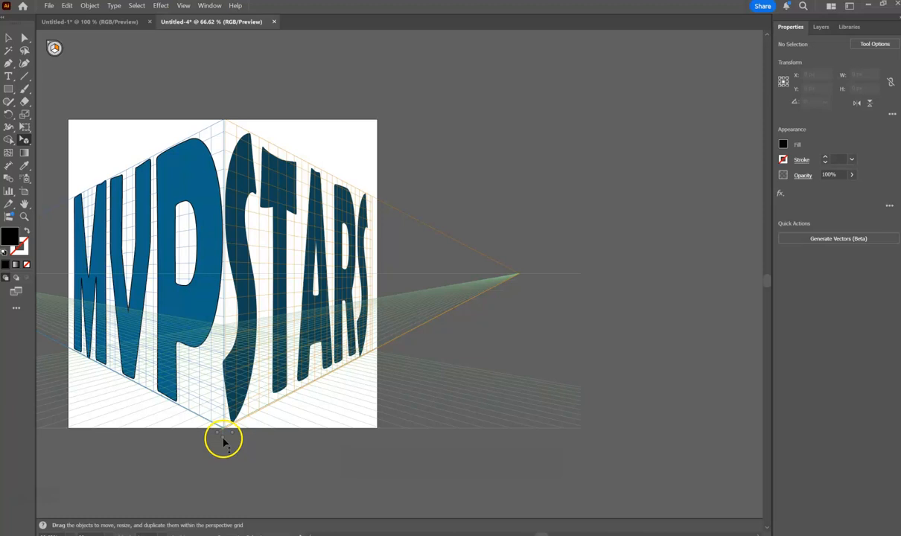
{"action": "left_click_drag", "start_coordinate": [223, 442], "coordinate": [298, 490]}
Switch to the other application window with the finished soccer player composite.
{"action": "key", "text": "alt+Tab"}
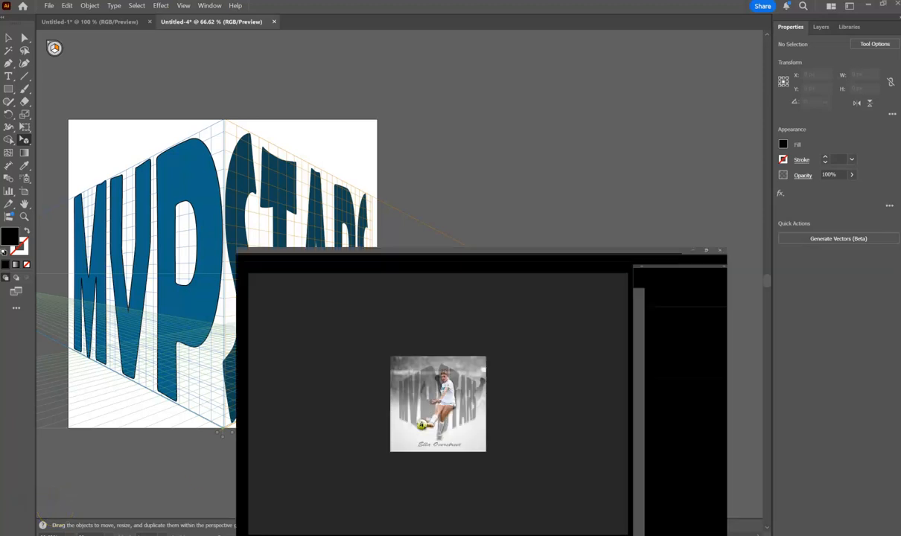